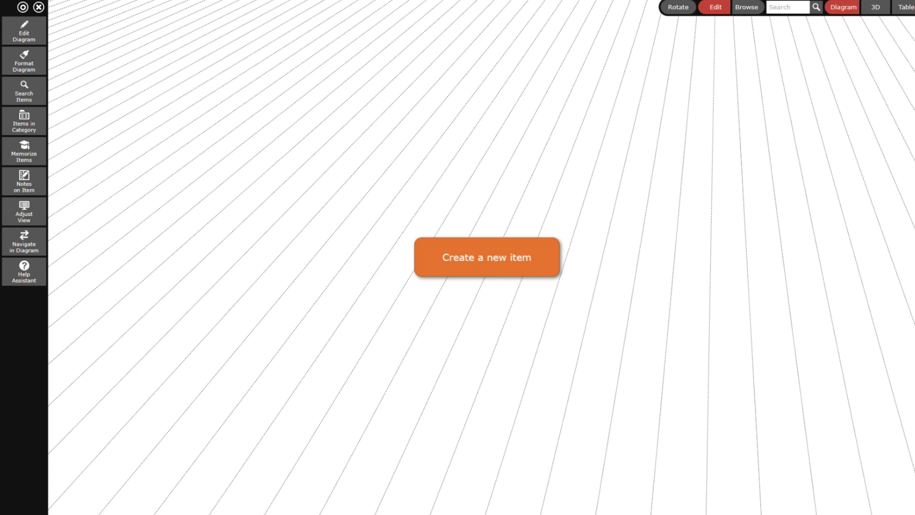
- Import the pasted ToDo-List outline into the diagram as outlined text
click(24, 30)
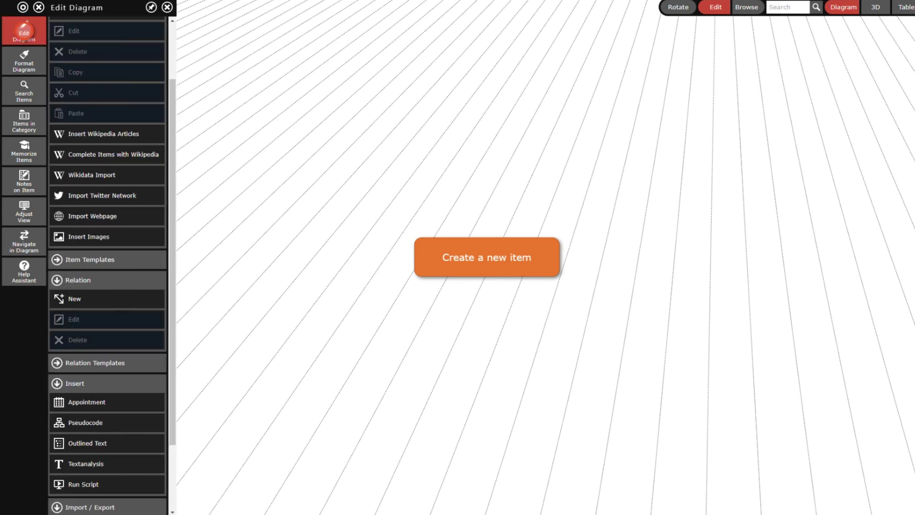
click(105, 443)
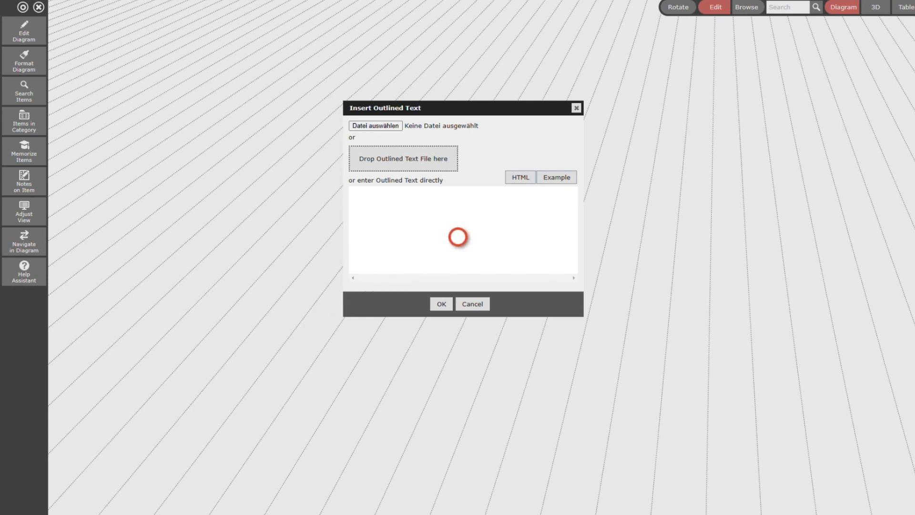
click(463, 234)
key(ctrl+v)
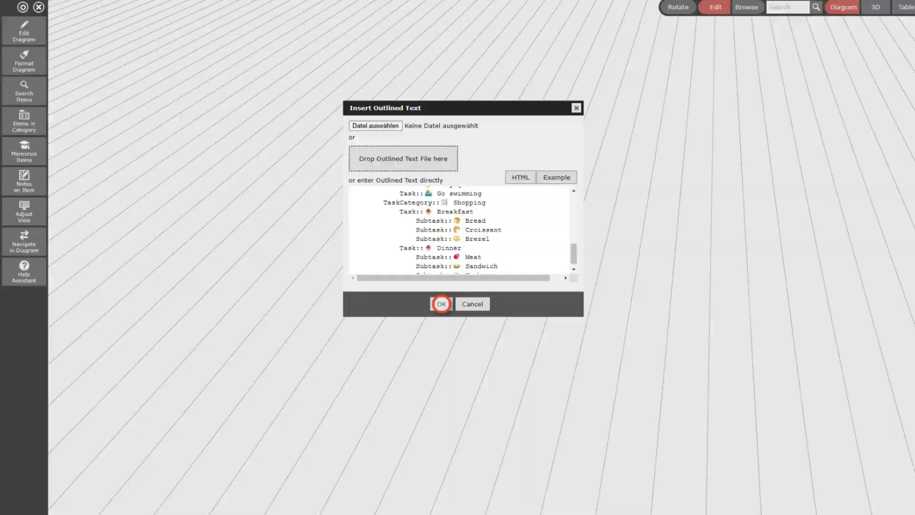
click(441, 303)
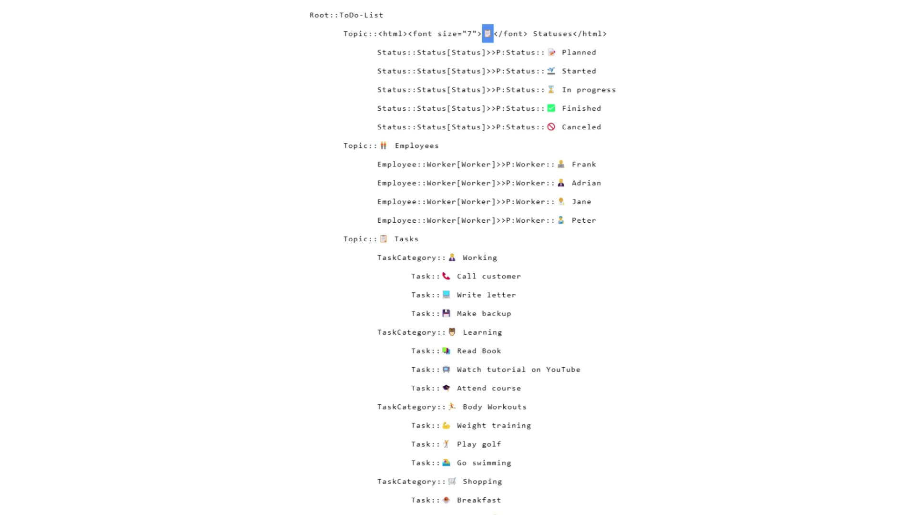
double_click(361, 15)
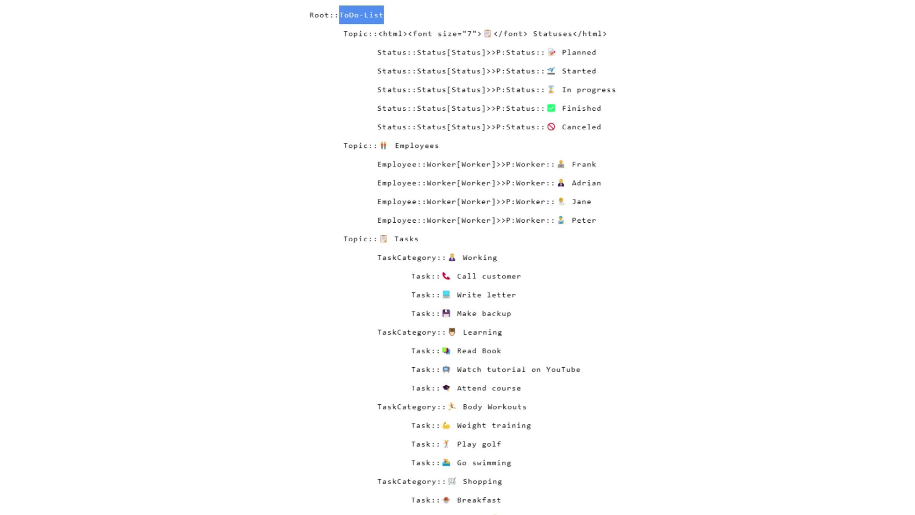
click(492, 33)
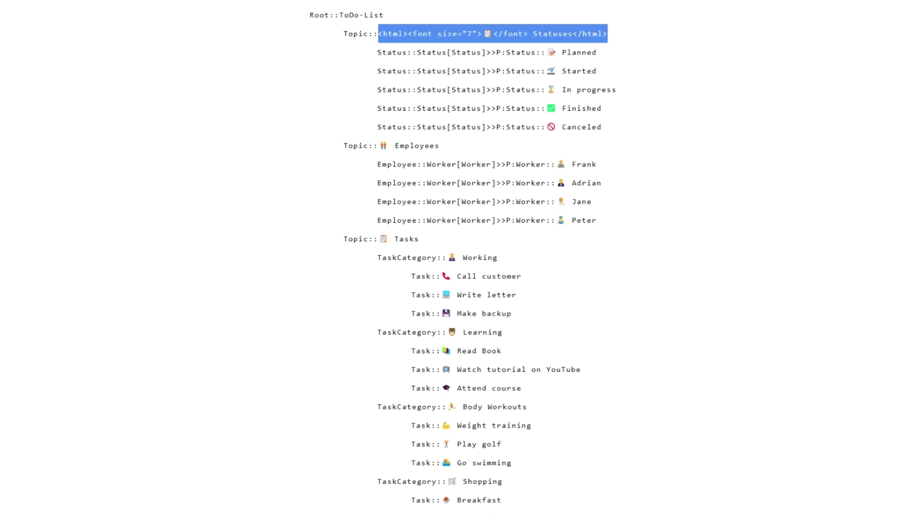
click(520, 52)
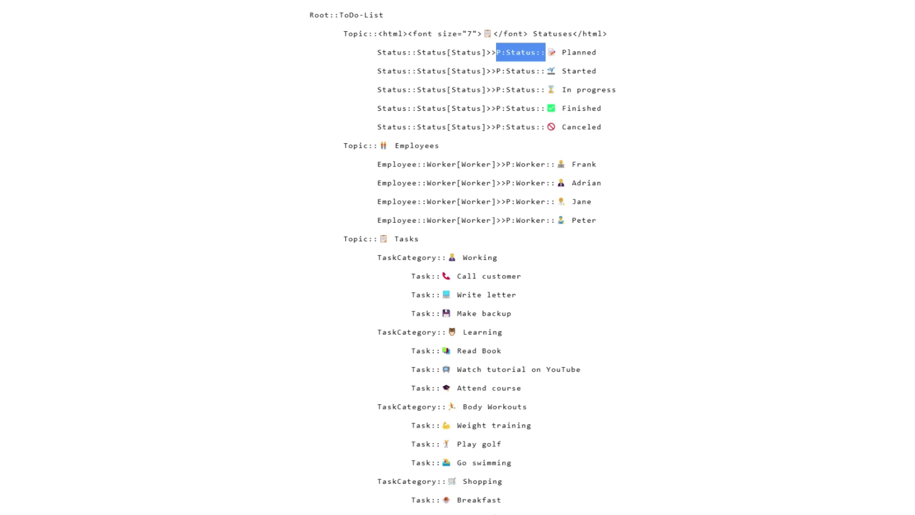
key(shift+Left)
key(shift+Left)
key(shift+Left)
key(shift+Left)
key(shift+Left)
key(shift+Left)
key(shift+Left)
key(shift+Left)
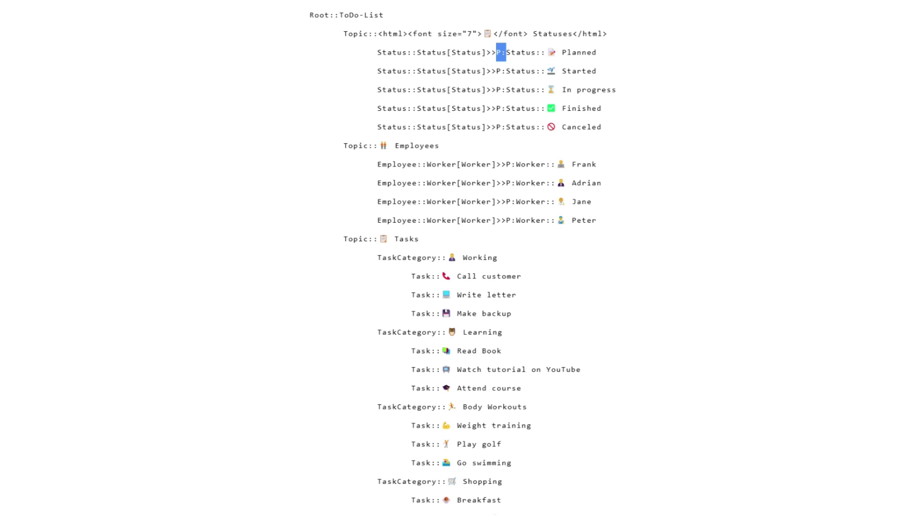
double_click(579, 53)
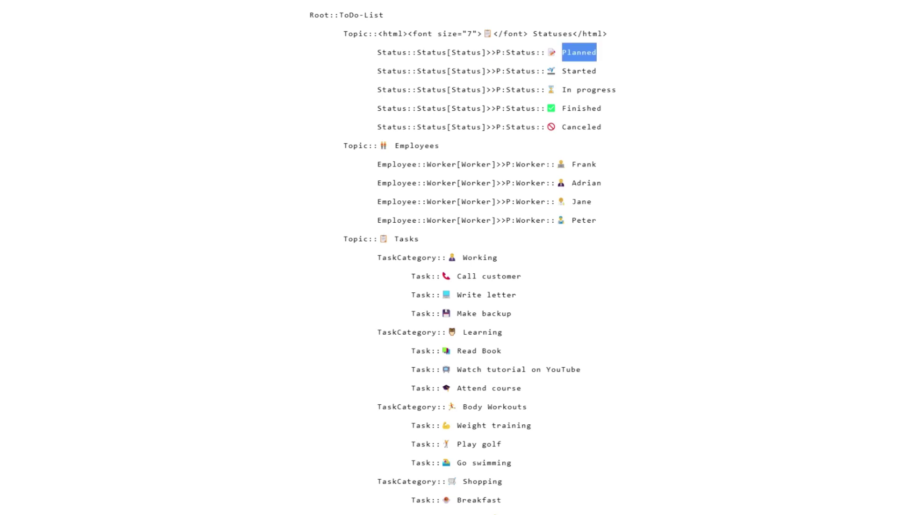
double_click(579, 71)
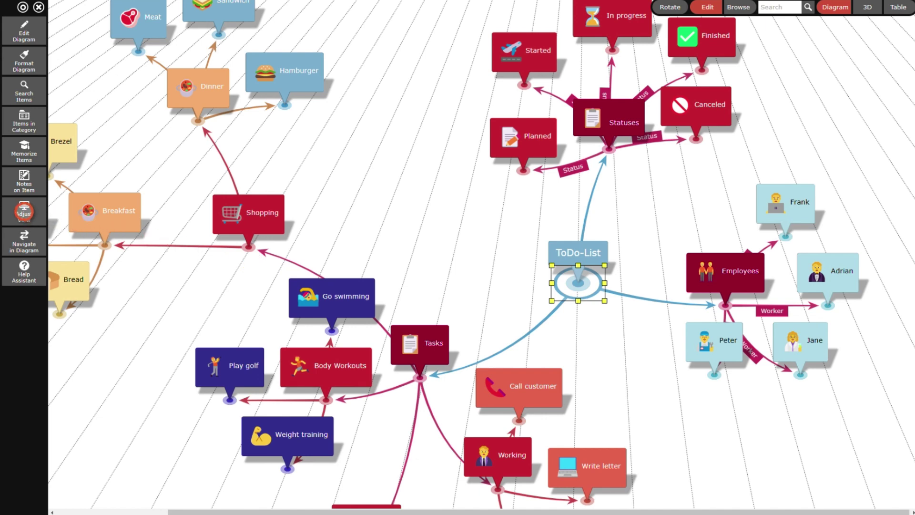
- Turn on category labels for all items, then make an employee the Worker on Call customer
click(24, 211)
scroll(105, 428, down, 5)
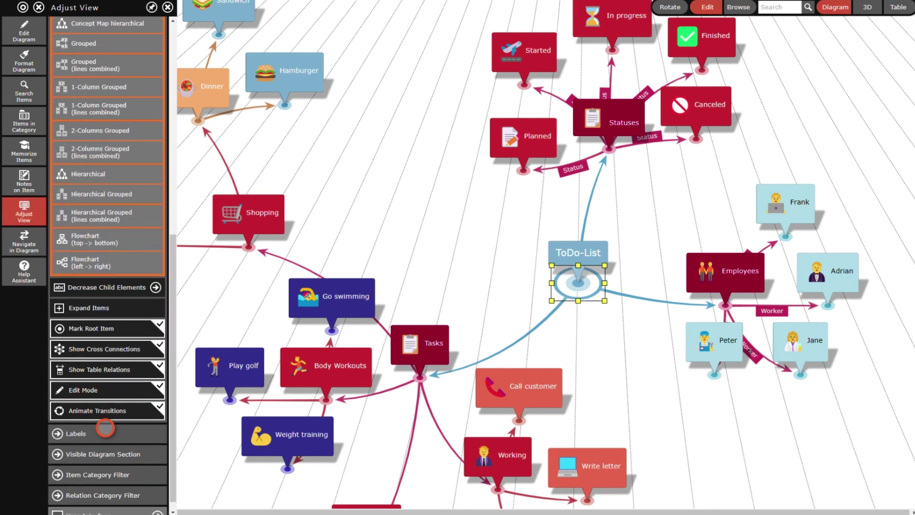
click(108, 433)
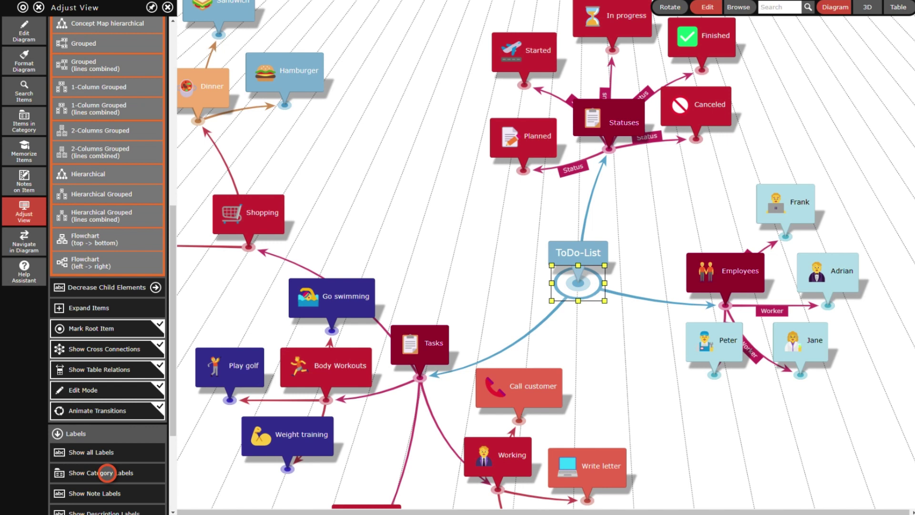
click(106, 473)
key(Escape)
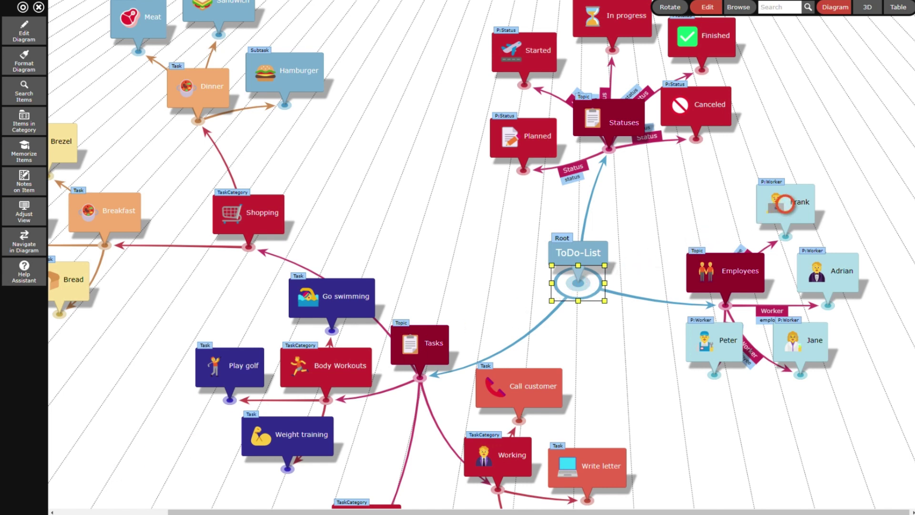
click(785, 203)
drag(784, 236, 519, 387)
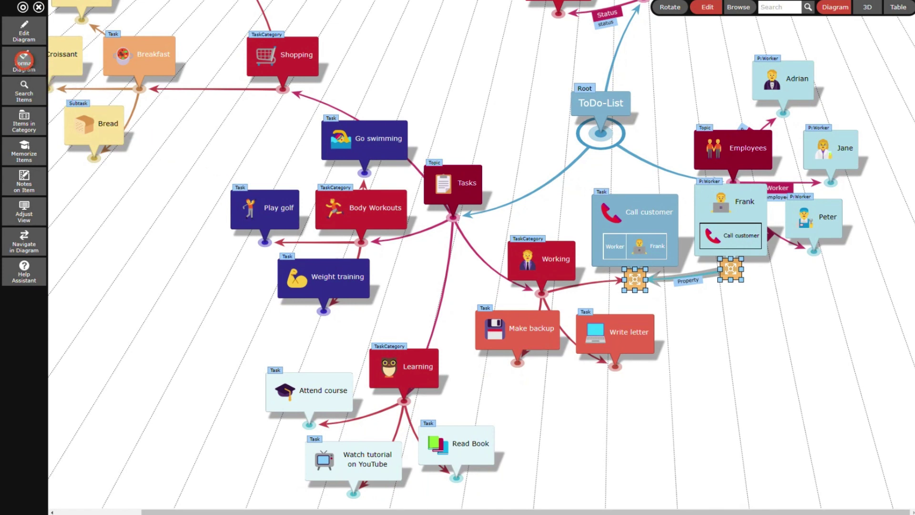
- Set relations to be visible up to Level 1 in Format Diagram
click(24, 59)
click(112, 188)
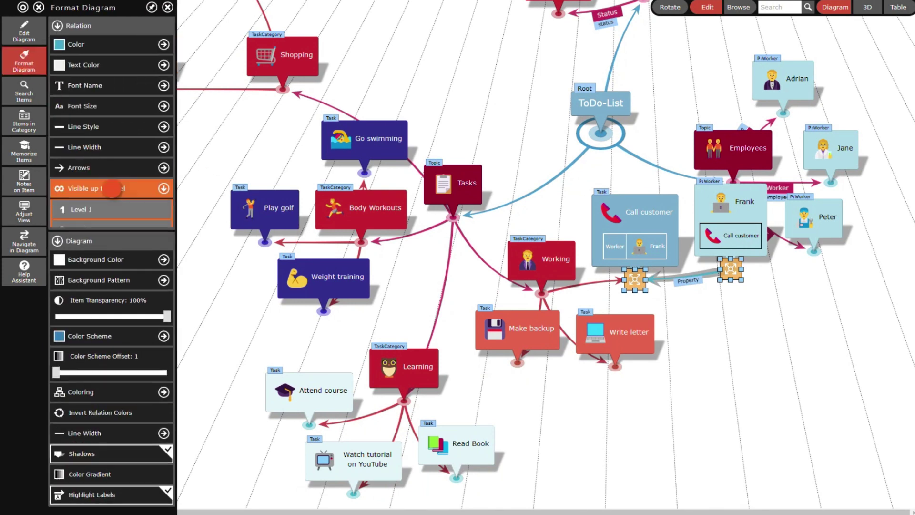
click(108, 211)
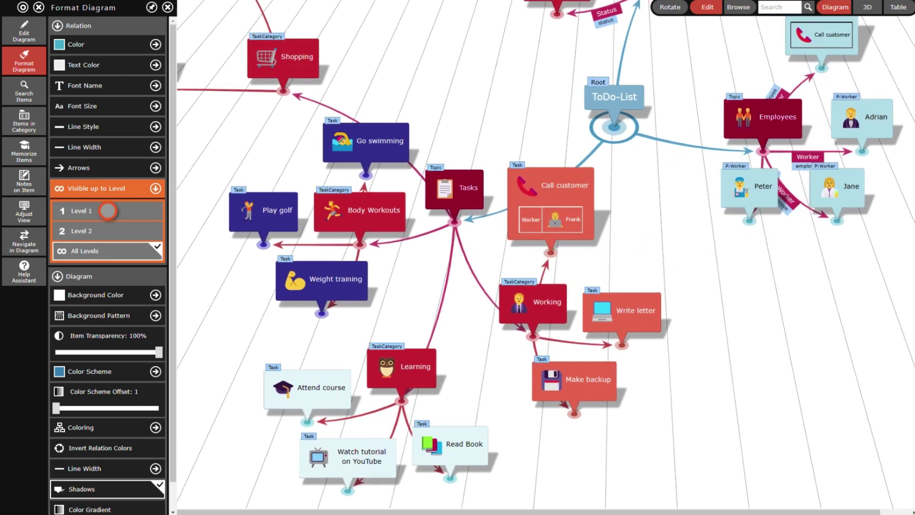
key(Escape)
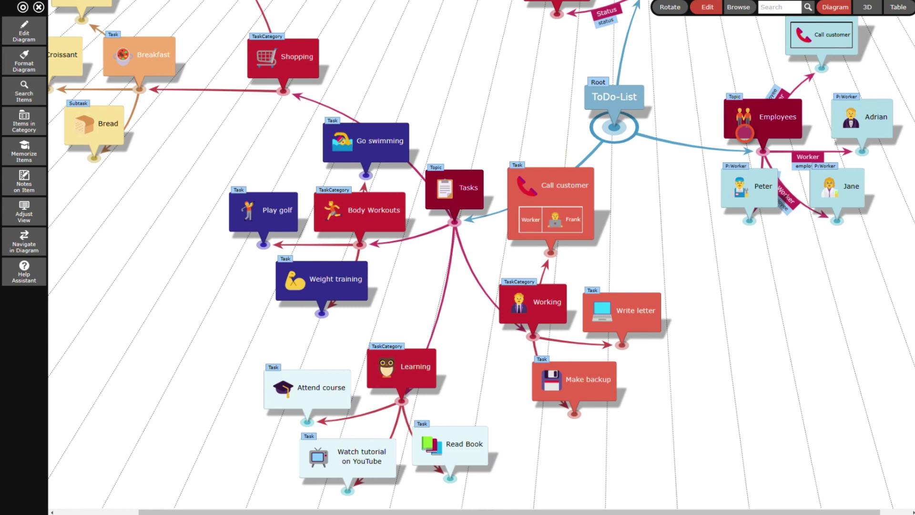
- Assign one employee as worker on Write letter and two employees on Make backup
drag(841, 121, 622, 312)
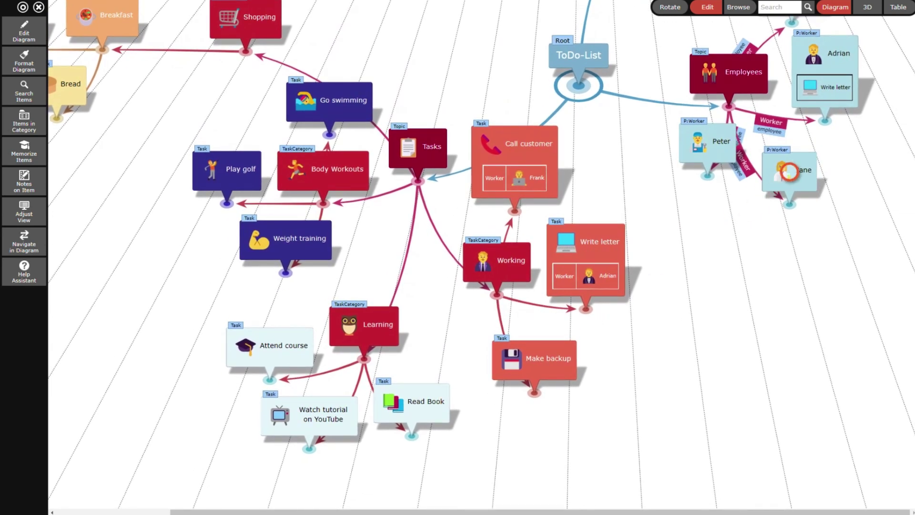
click(788, 173)
drag(789, 204, 534, 361)
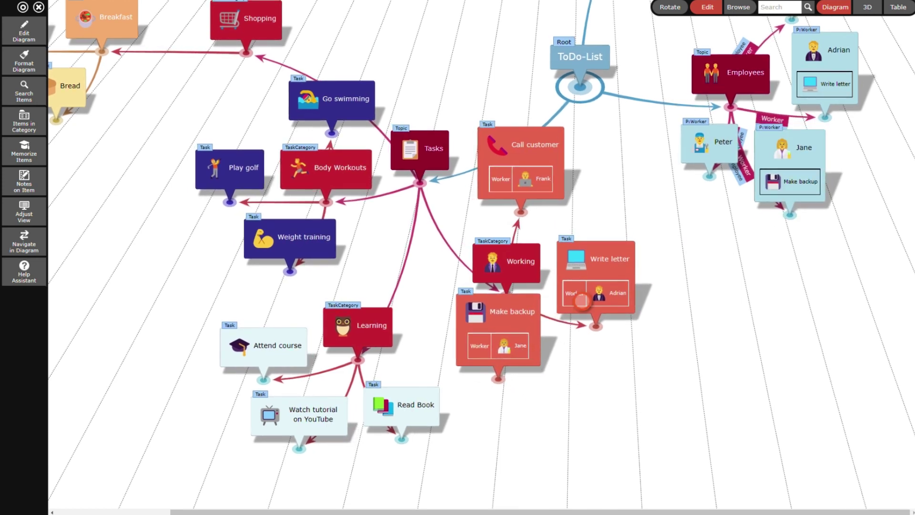
click(709, 142)
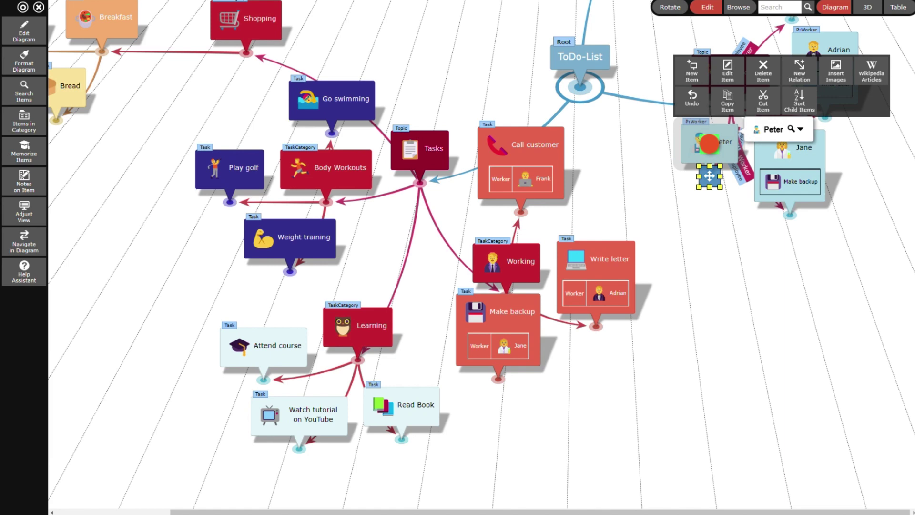
mouse_move(709, 176)
mouse_down()
mouse_move(577, 262)
mouse_move(499, 328)
mouse_up()
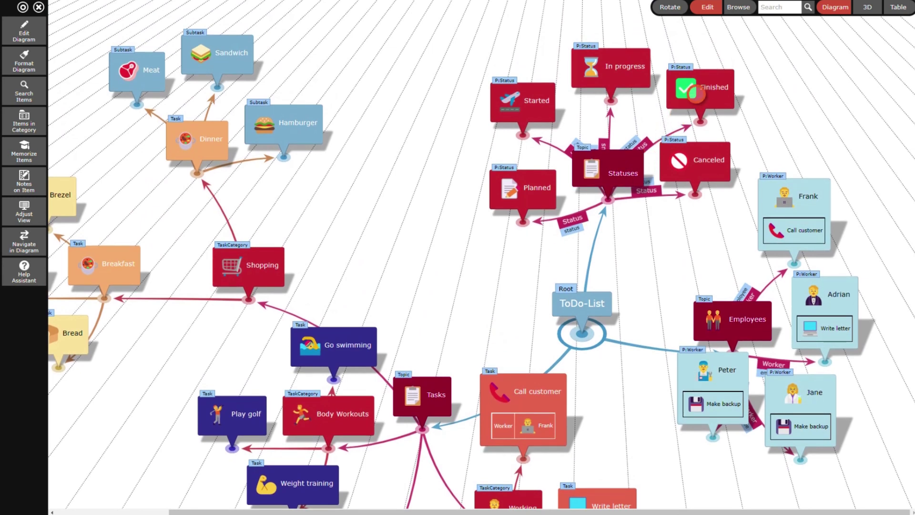
- Set Call customer to Finished, Write letter to Planned and Make backup to In progress
click(699, 89)
mouse_move(699, 121)
mouse_down()
mouse_move(606, 256)
mouse_move(523, 408)
mouse_up()
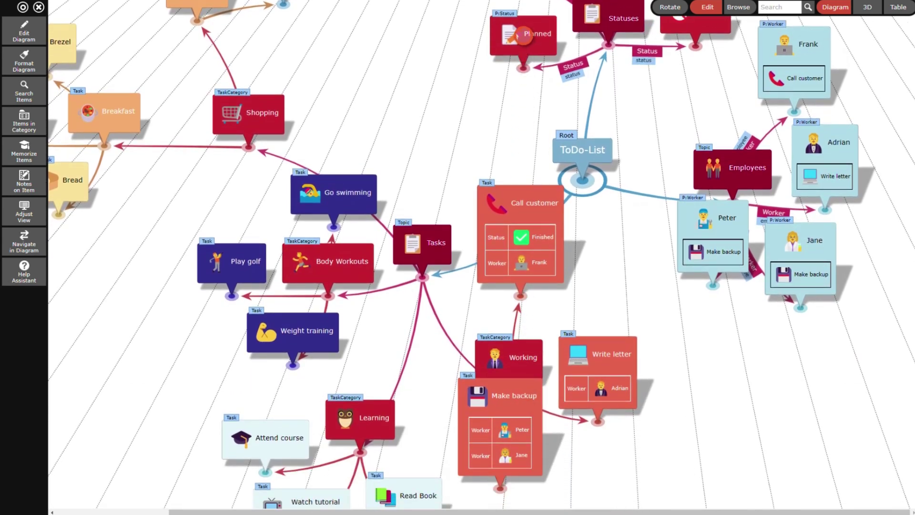
click(523, 36)
drag(523, 35, 598, 371)
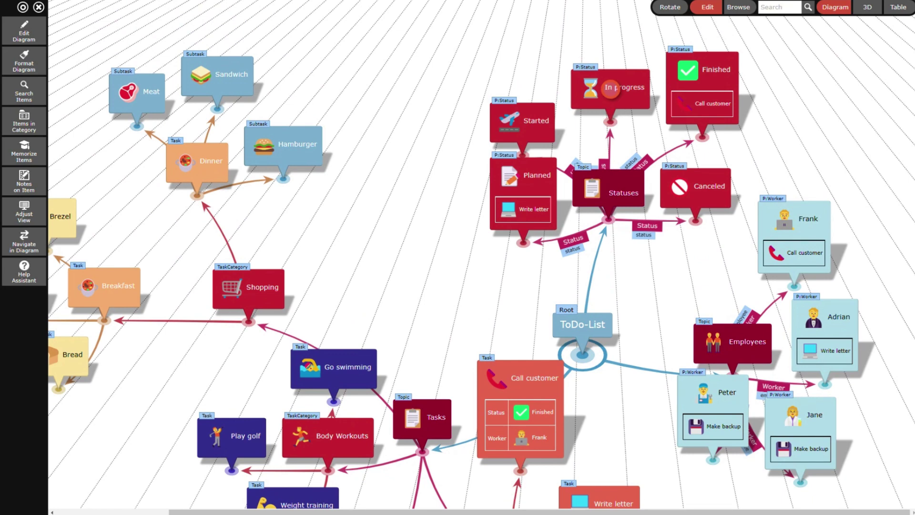
click(610, 92)
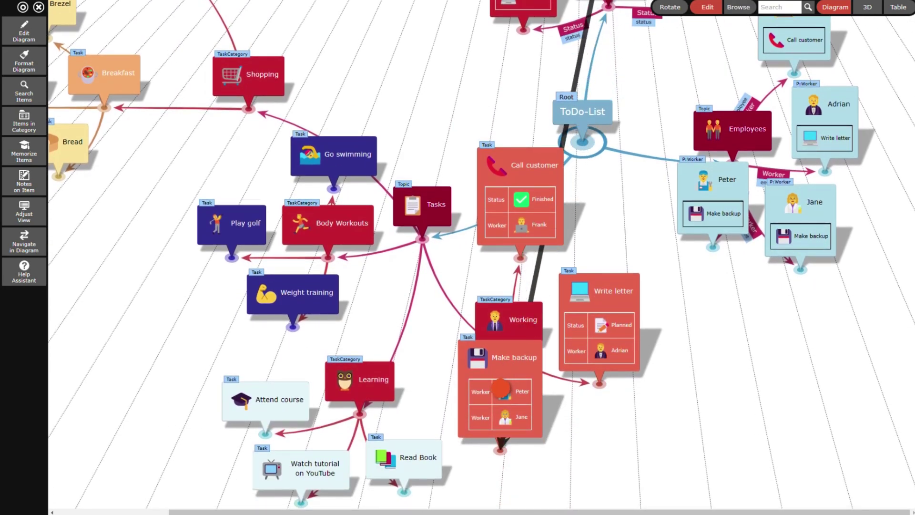
click(501, 387)
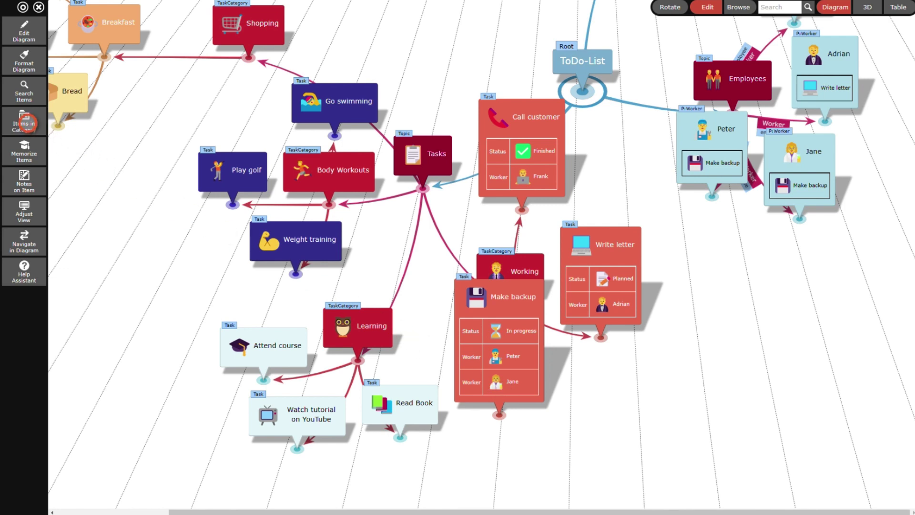
- From the P:Worker items list, assign one worker to Watch tutorial on YouTube and two to Attend course
click(23, 120)
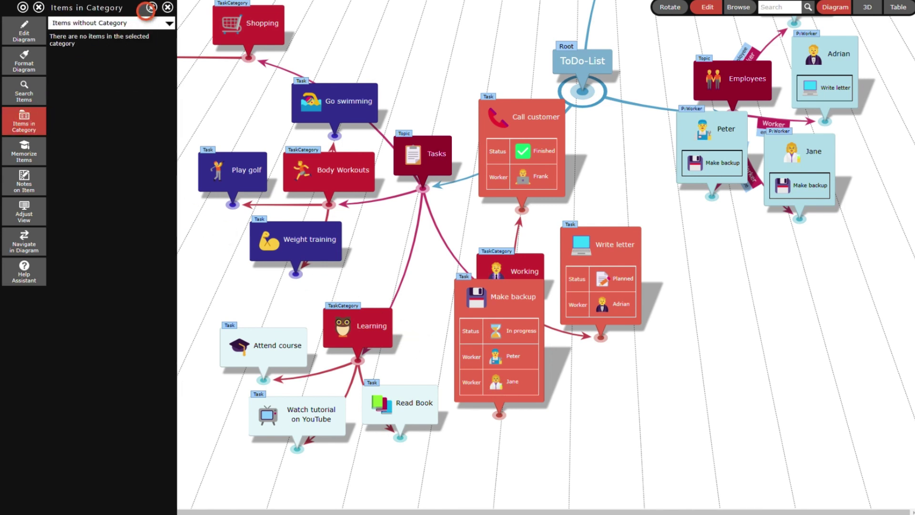
click(151, 7)
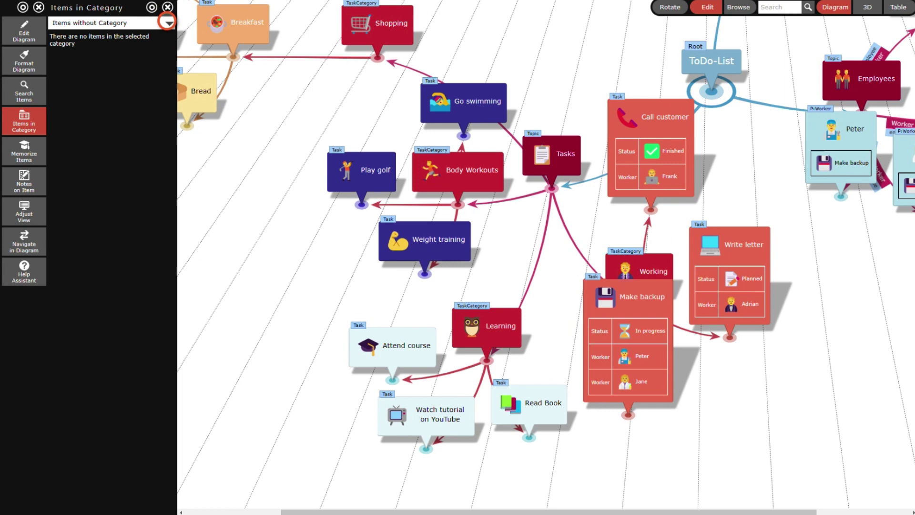
click(169, 22)
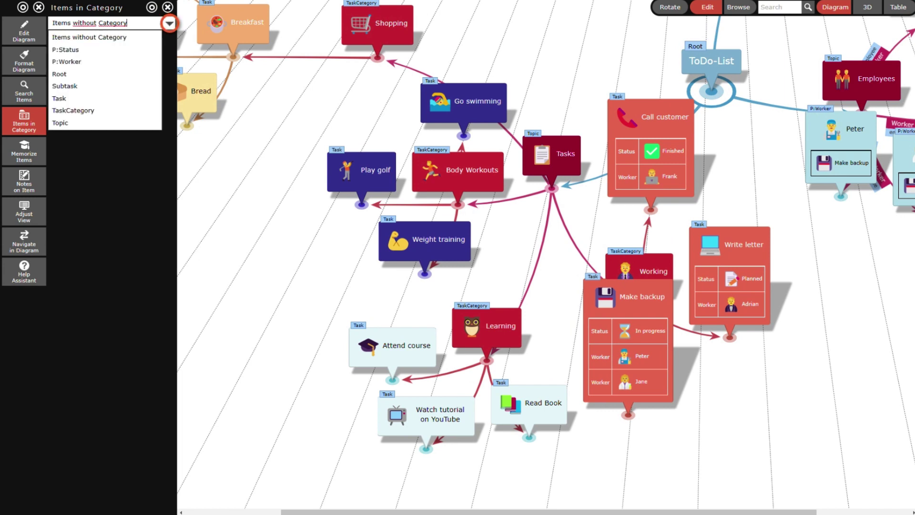
click(104, 62)
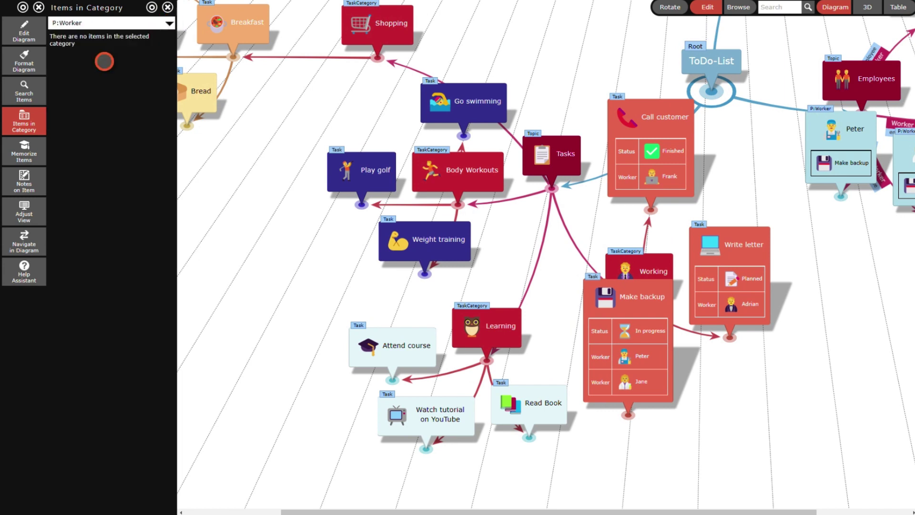
drag(111, 39, 529, 404)
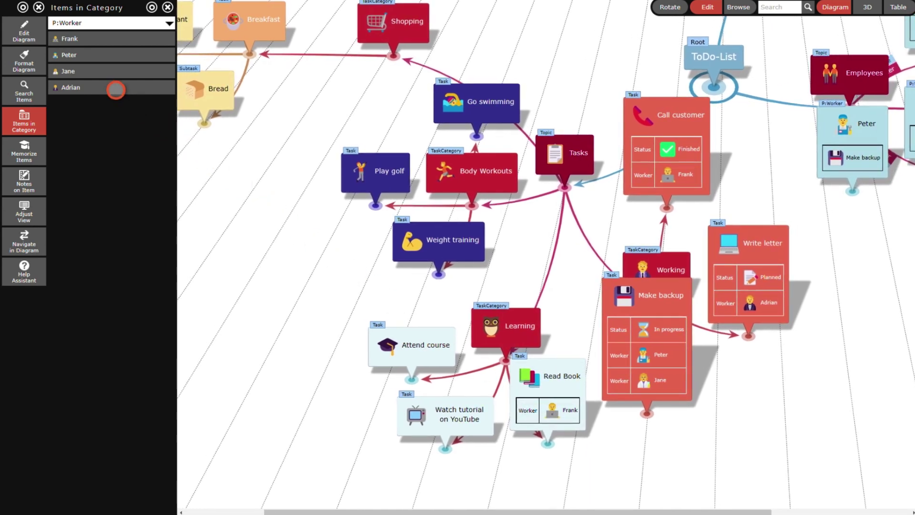
drag(112, 87, 445, 415)
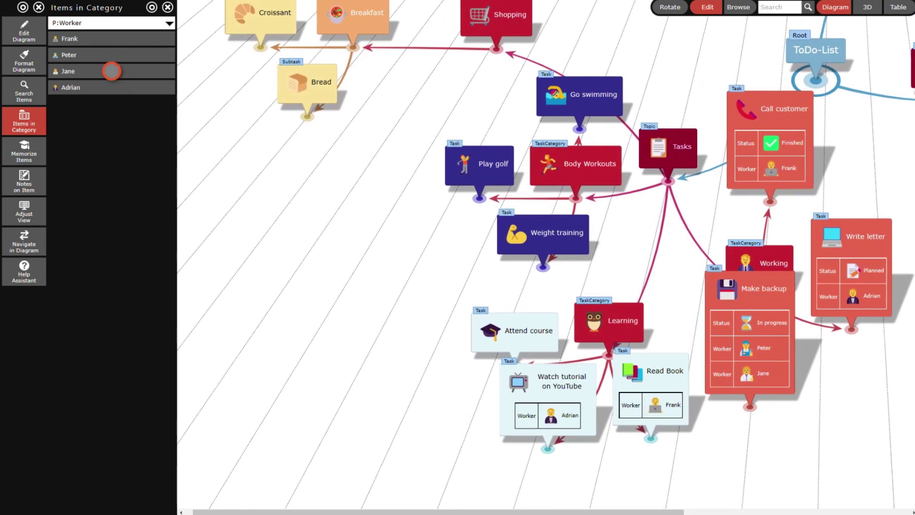
drag(112, 71, 514, 333)
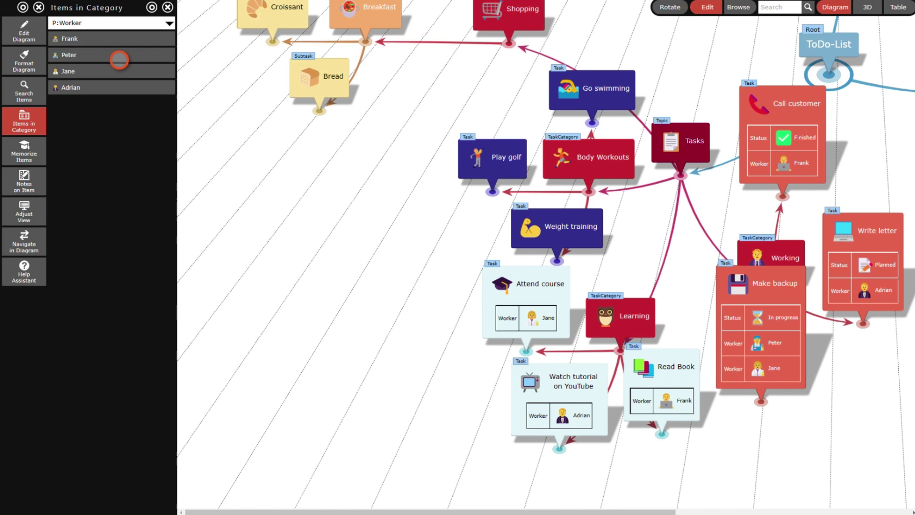
drag(111, 55, 526, 301)
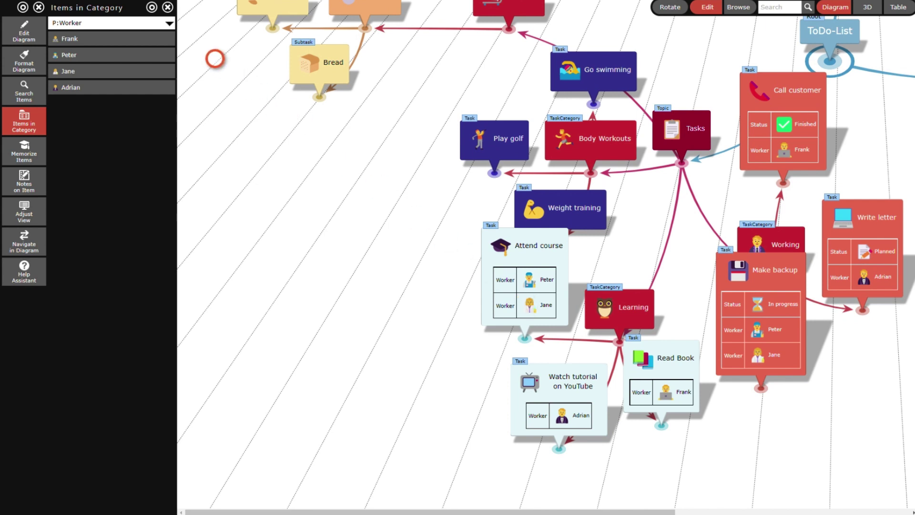
- From the P:Status list, mark Read Book Planned, Watch tutorial Started, Attend course In progress
click(169, 23)
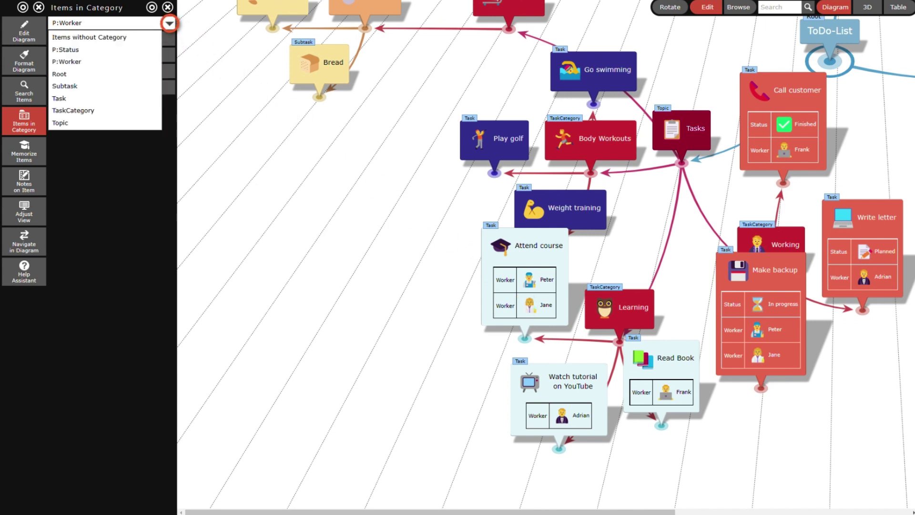
click(105, 50)
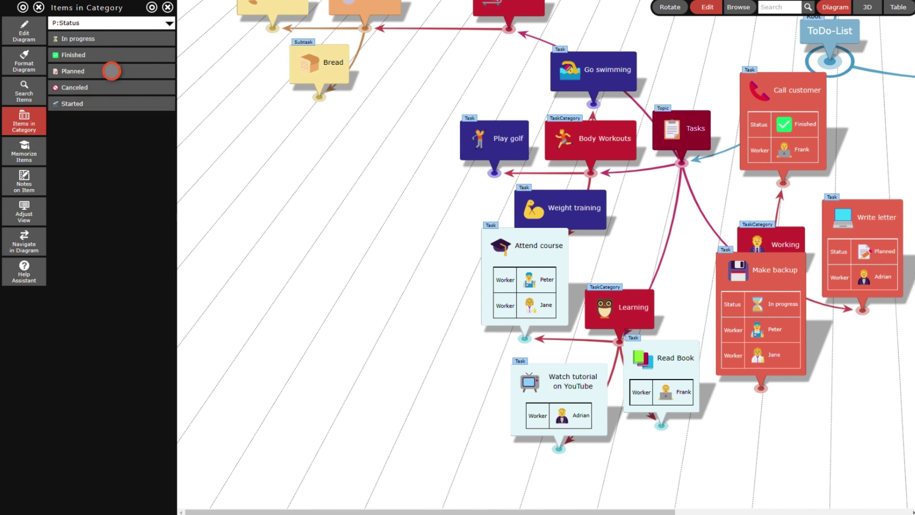
drag(112, 71, 660, 375)
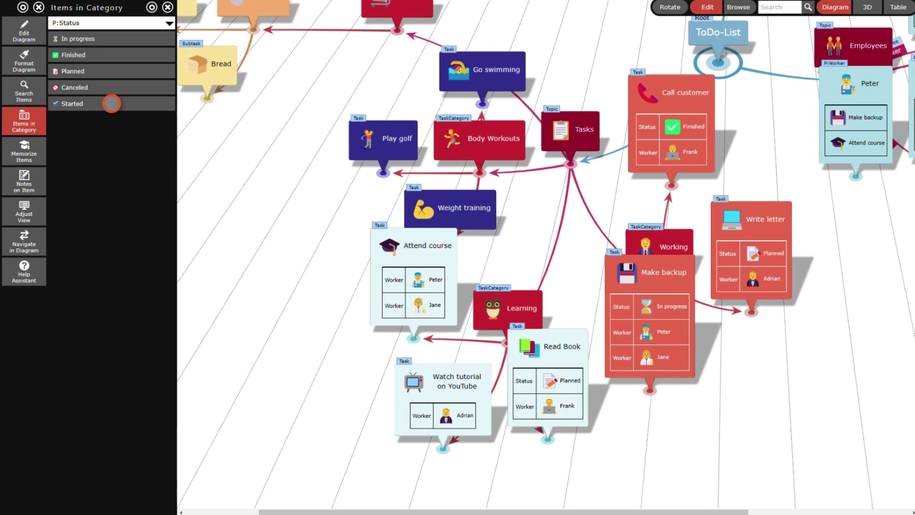
drag(112, 104, 442, 399)
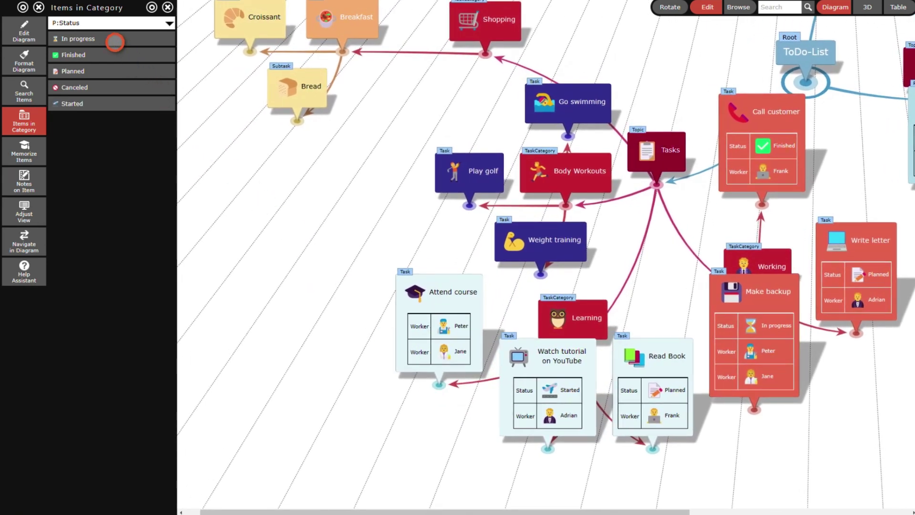
drag(113, 40, 439, 323)
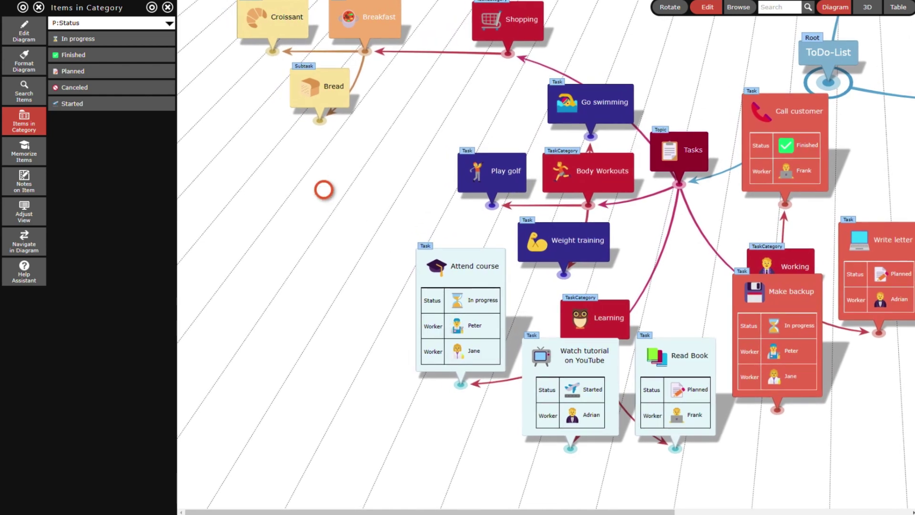
- Save the view as 'ToDo List - Diagram View' with Save root item ticked
click(167, 7)
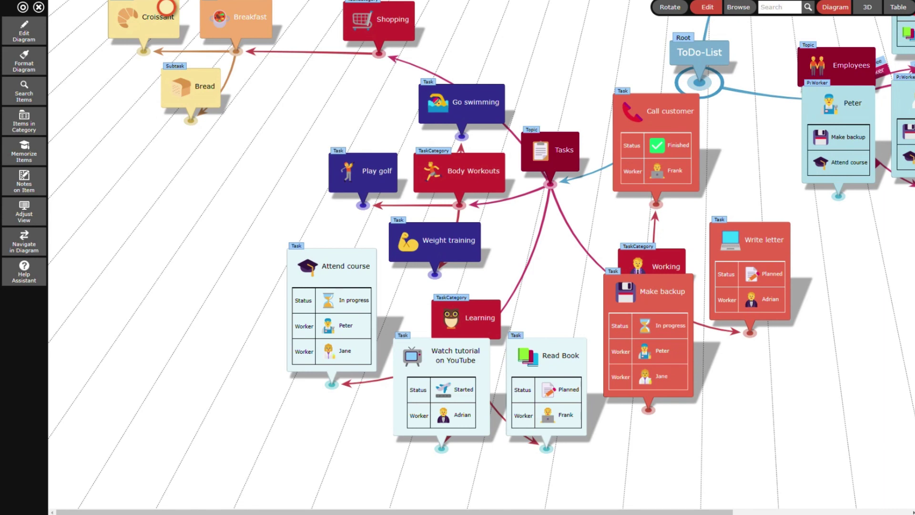
click(24, 211)
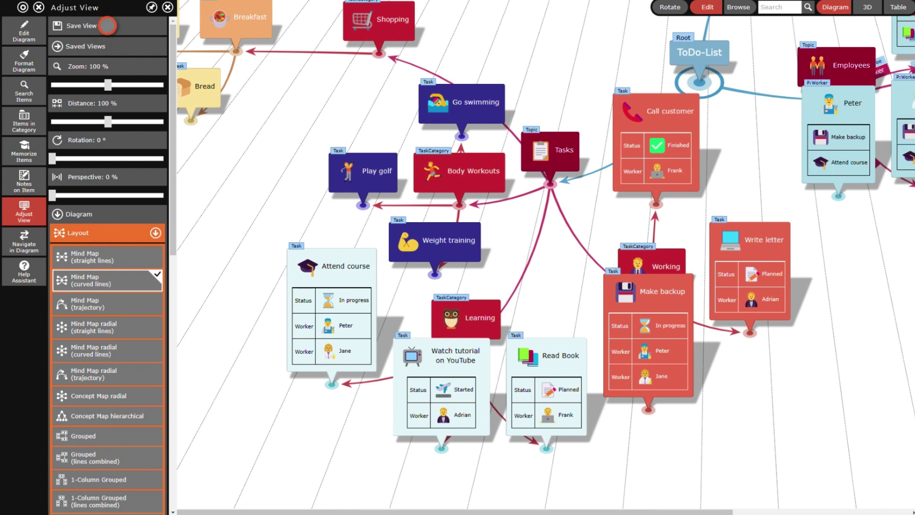
click(106, 26)
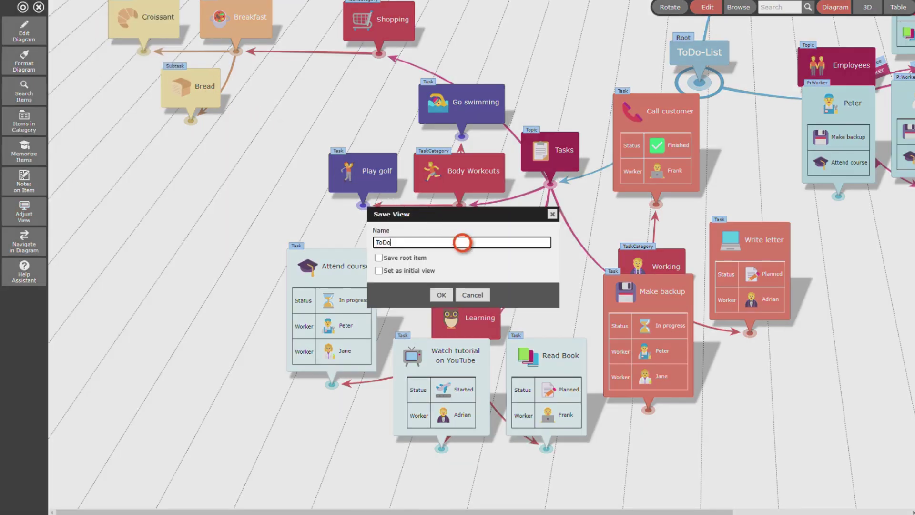
text(View)
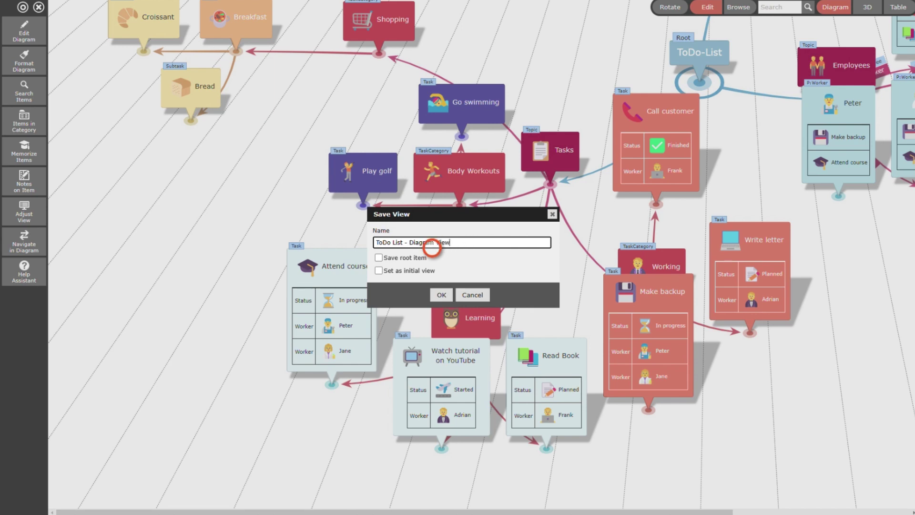
click(379, 257)
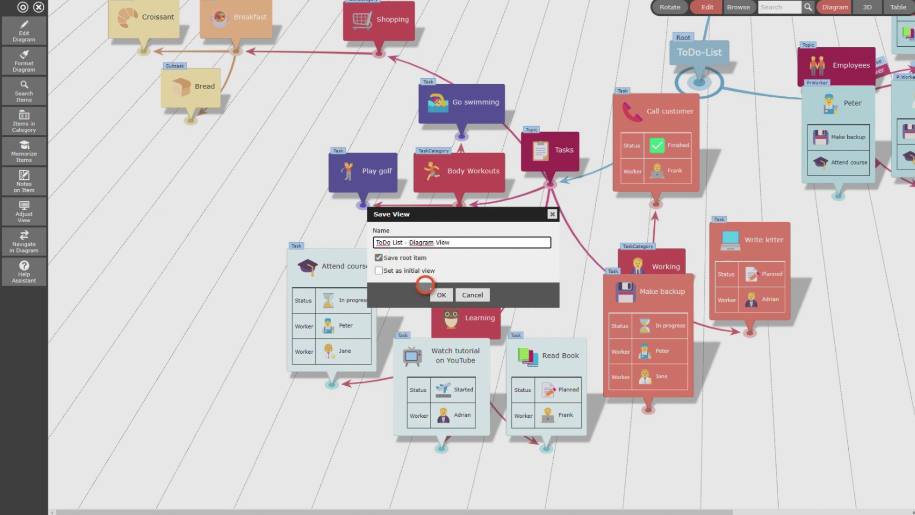
click(439, 294)
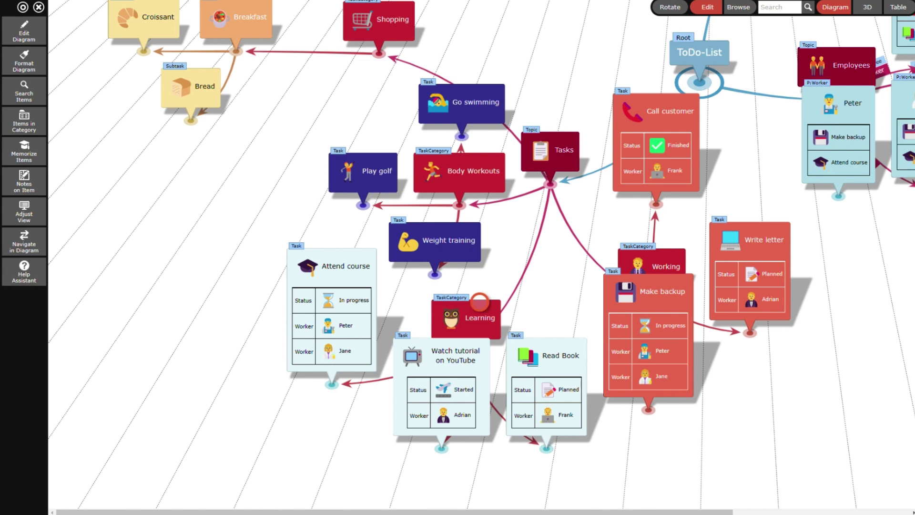
- Focus the diagram on the Make backup task
click(648, 335)
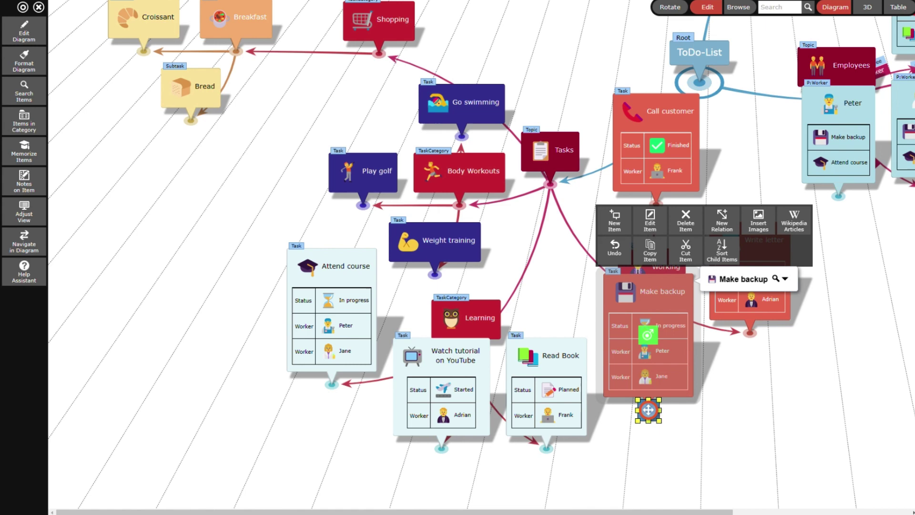
click(648, 410)
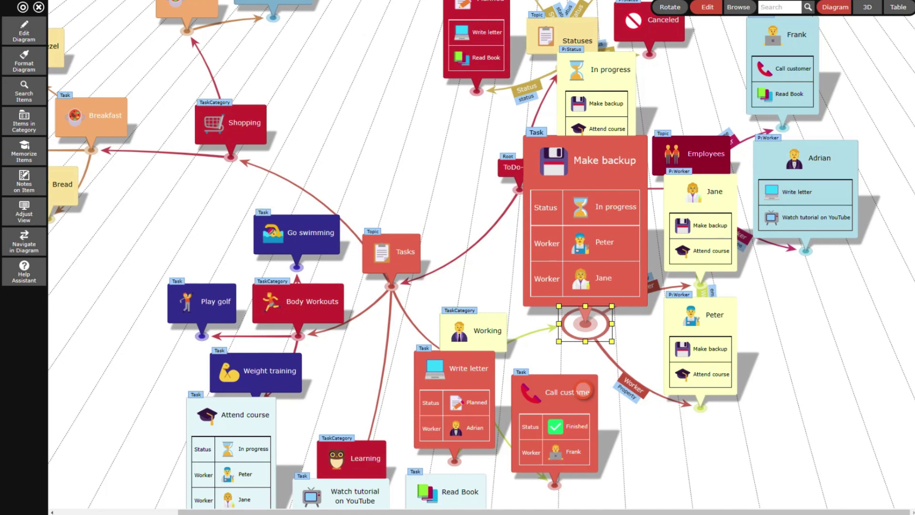
- Set the diagram item distance to 125 %
click(27, 211)
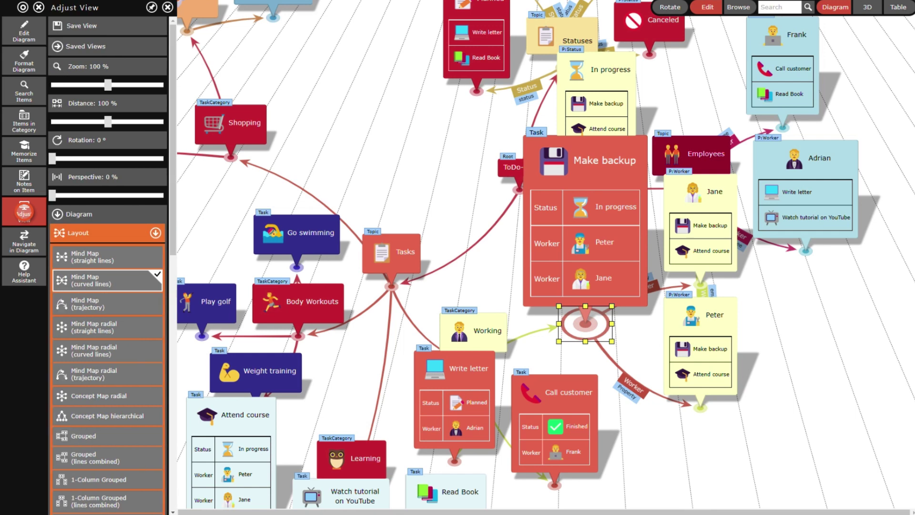
drag(107, 122, 122, 122)
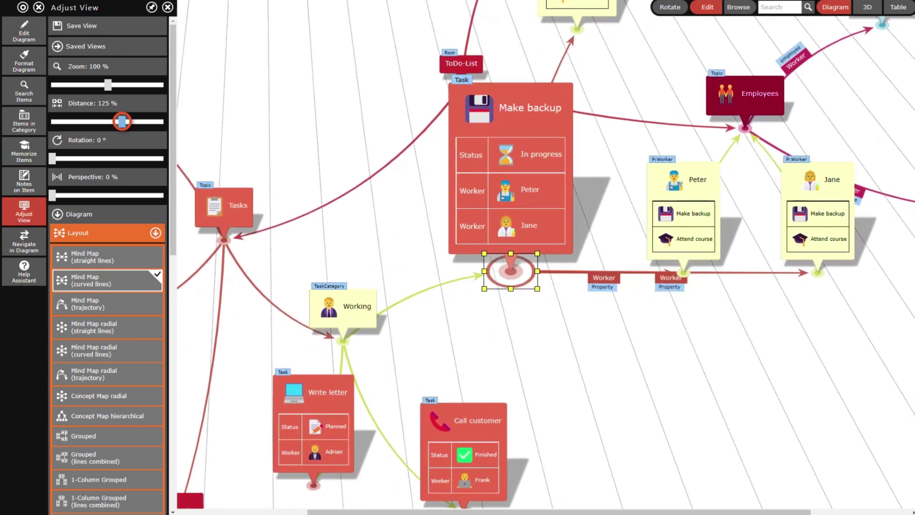
key(Escape)
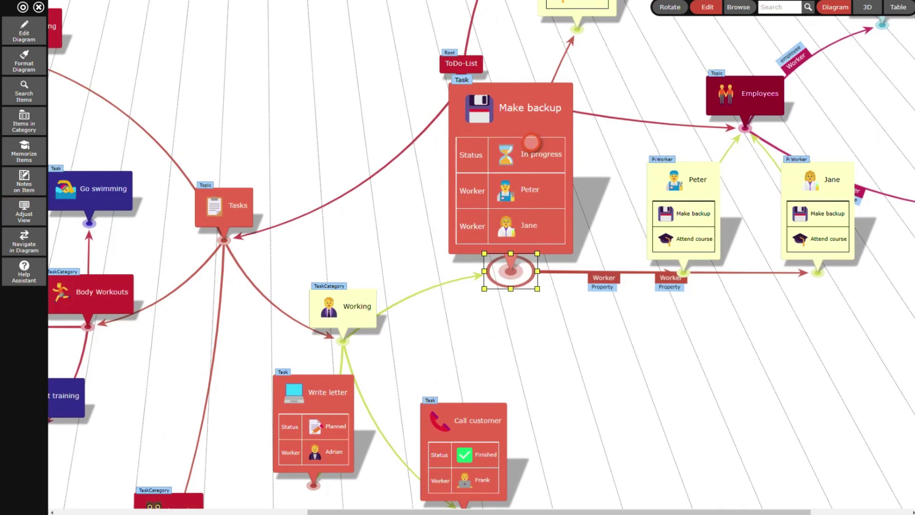
- Reconnect Make backup's Status relation from In progress to Finished
click(532, 142)
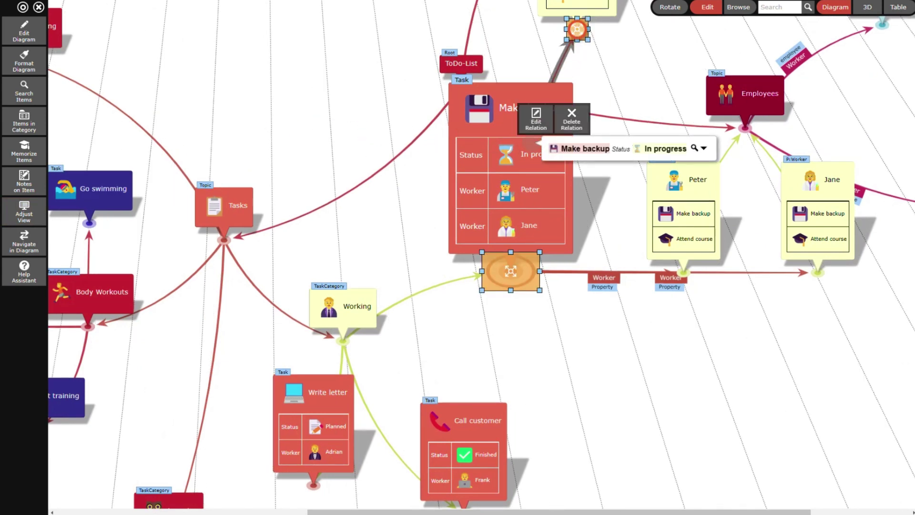
click(577, 30)
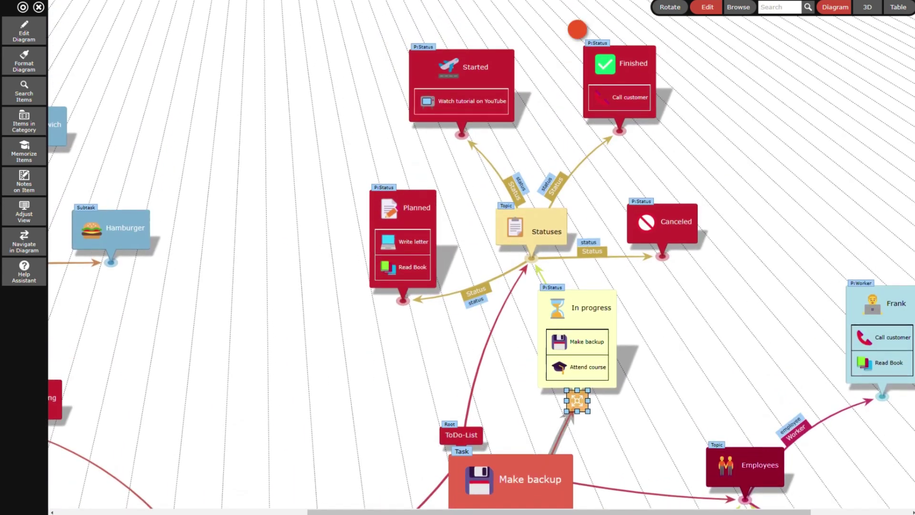
click(618, 80)
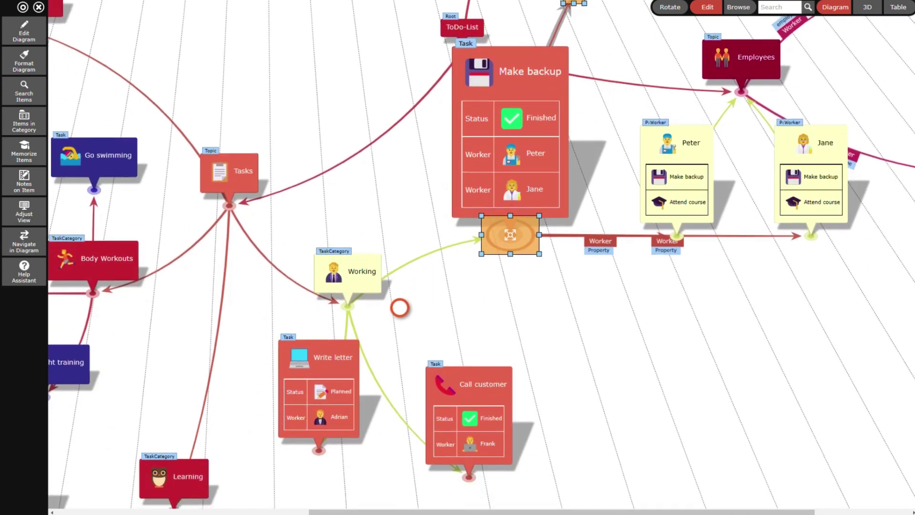
- Focus on Write letter and move its Status relation from Planned to Started
click(319, 388)
click(319, 450)
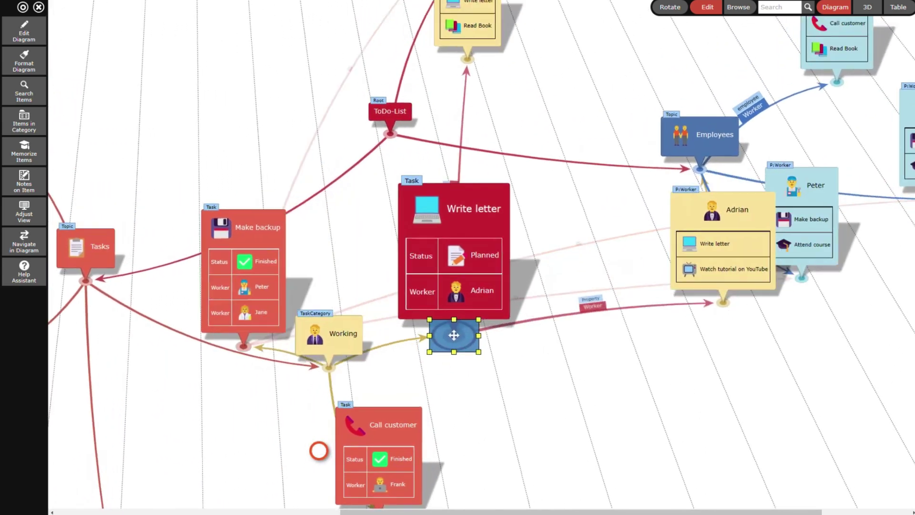
click(482, 199)
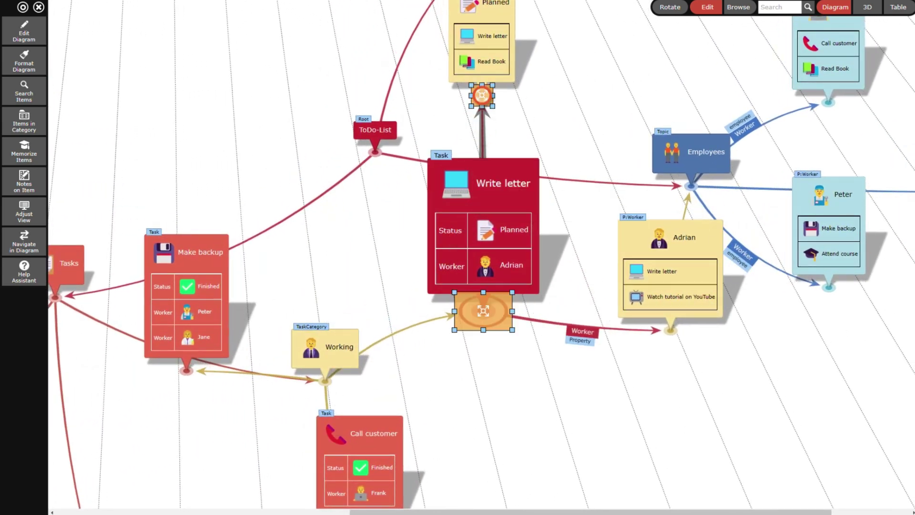
click(482, 96)
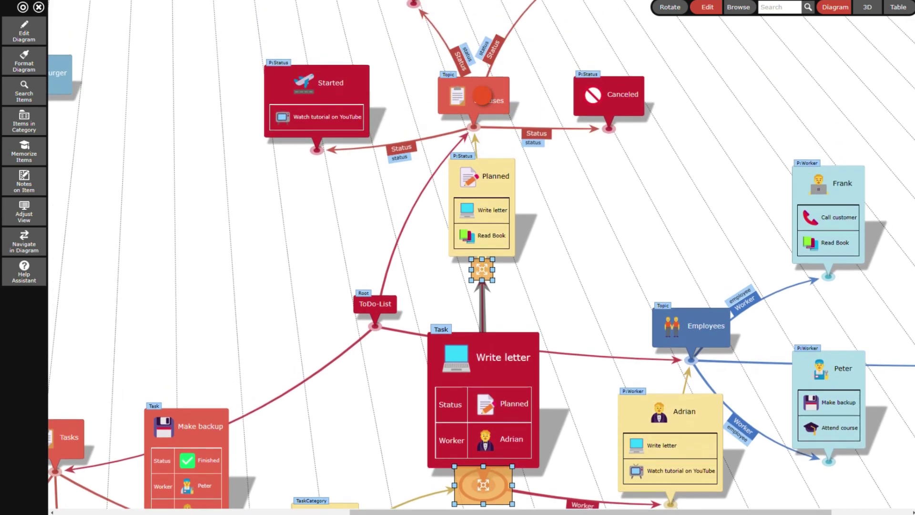
click(317, 102)
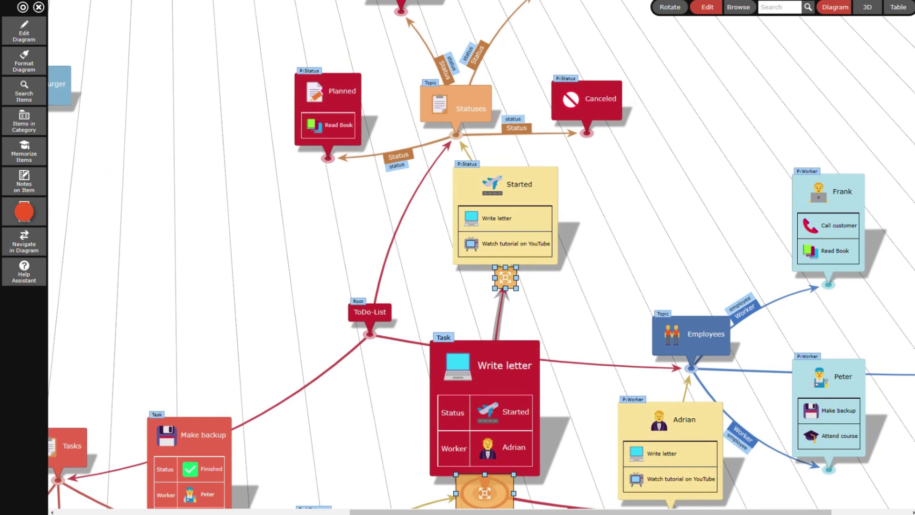
- Load the saved view 'ToDo List - Diagram View' from the Saved Views list
click(24, 211)
click(108, 46)
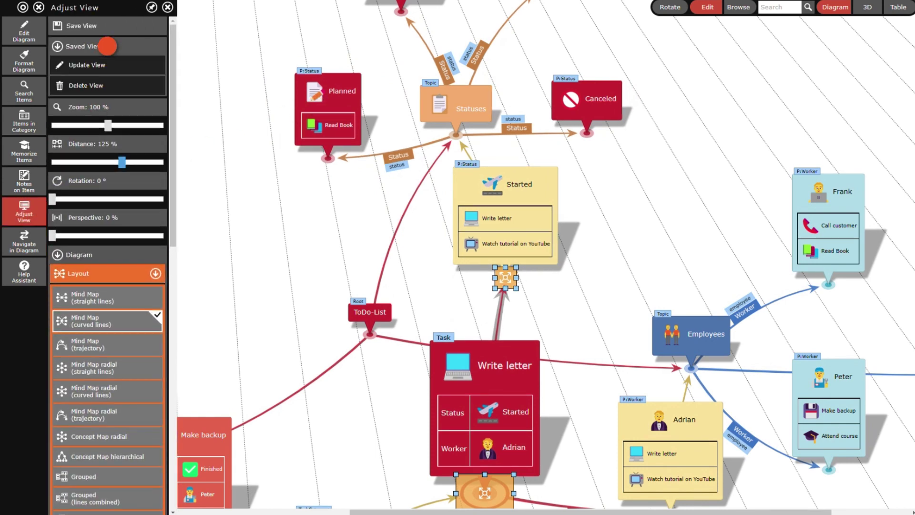
click(107, 106)
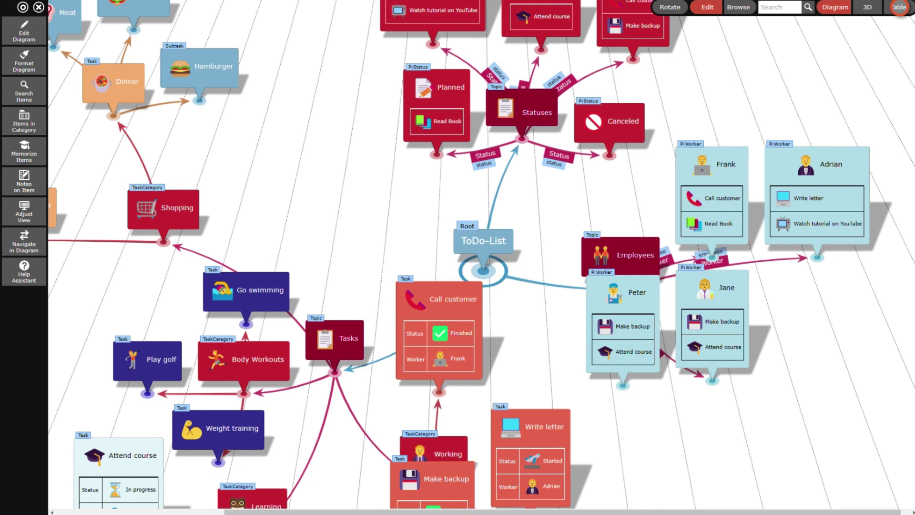
- Switch to the table presentation and open the Statuses item through search
click(899, 7)
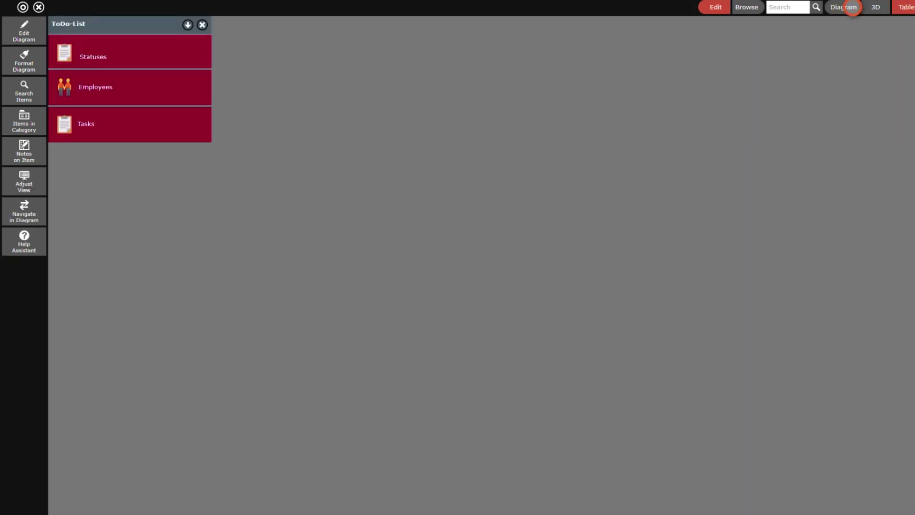
click(788, 7)
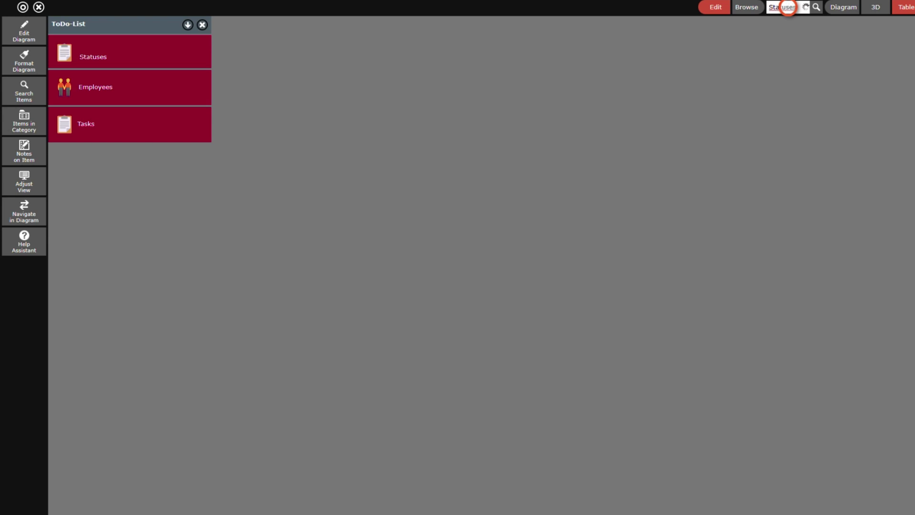
click(784, 20)
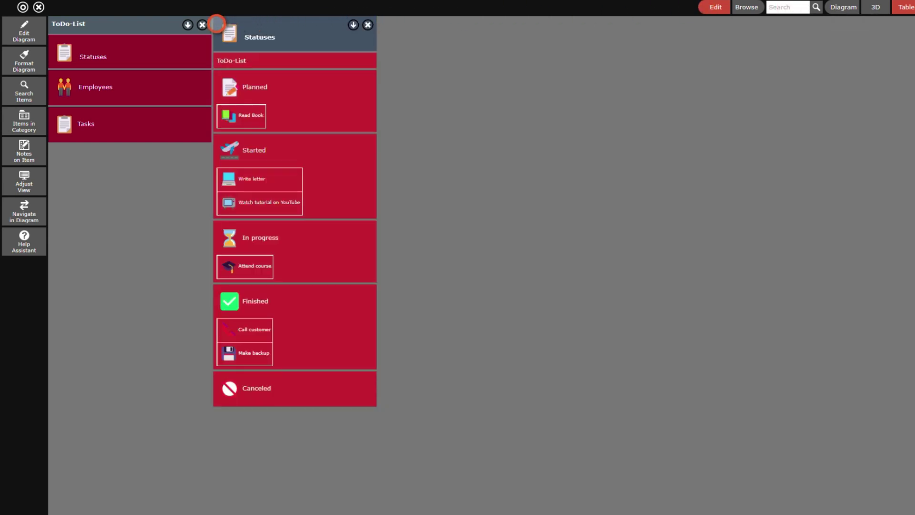
- Close the ToDo-List panel, turn on category labels, and filter out the Root category
click(202, 24)
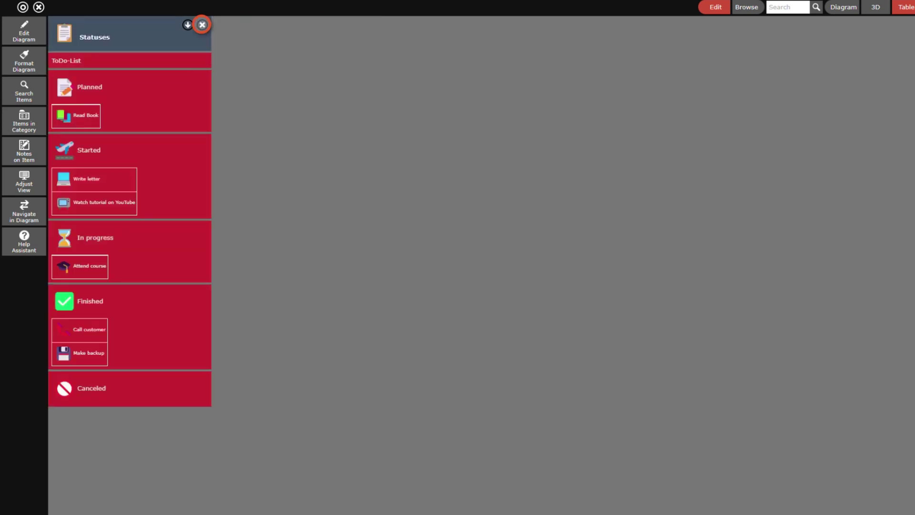
click(24, 181)
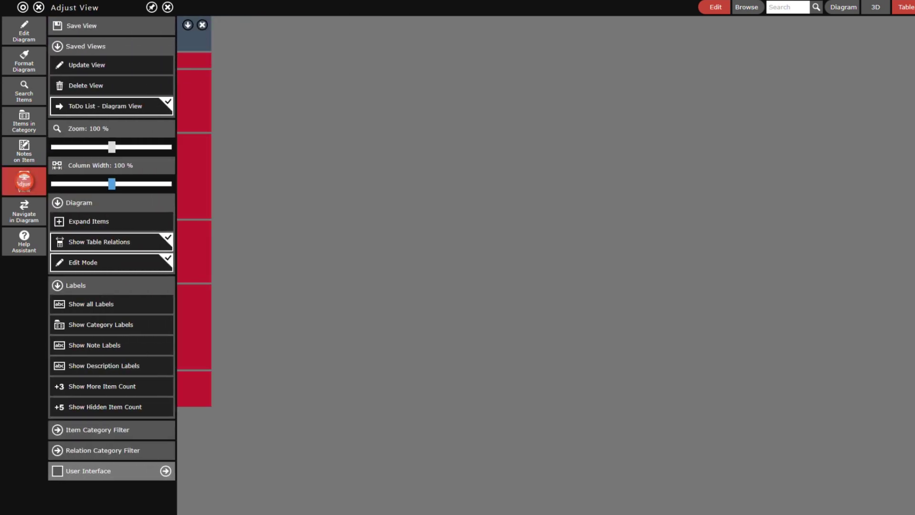
click(111, 324)
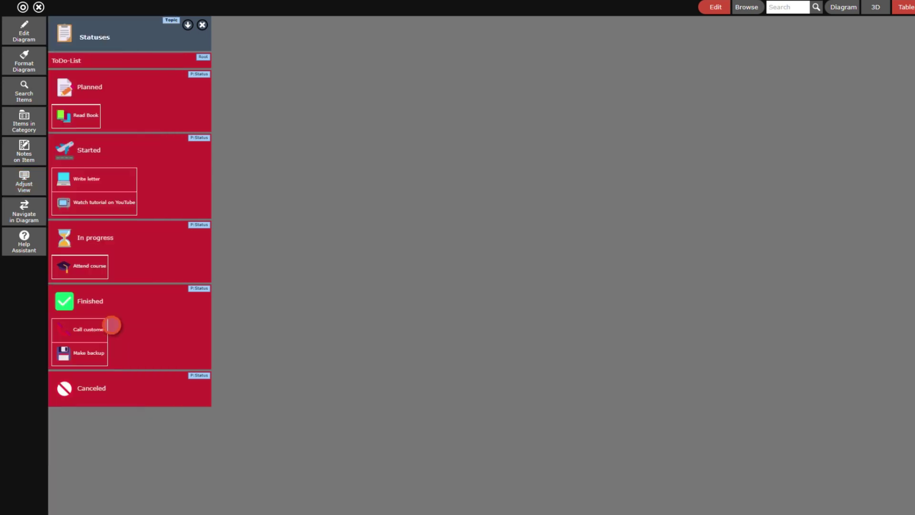
click(24, 181)
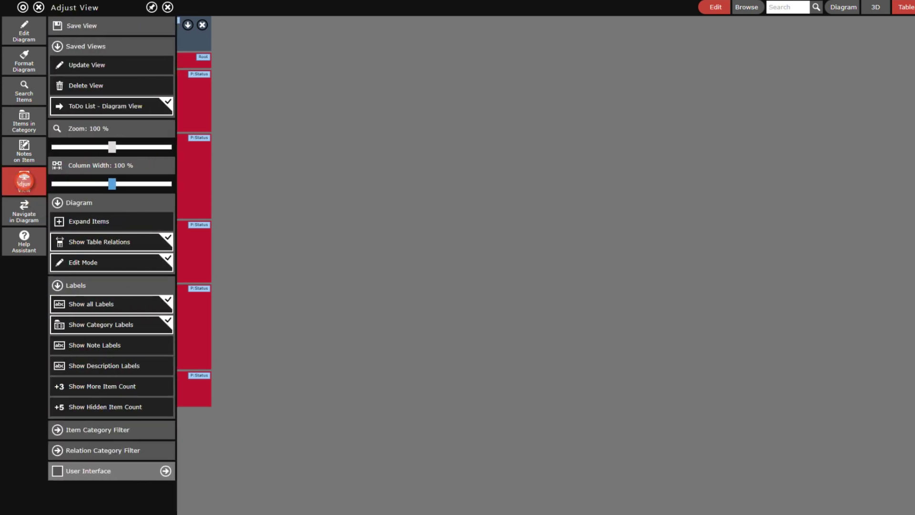
click(111, 429)
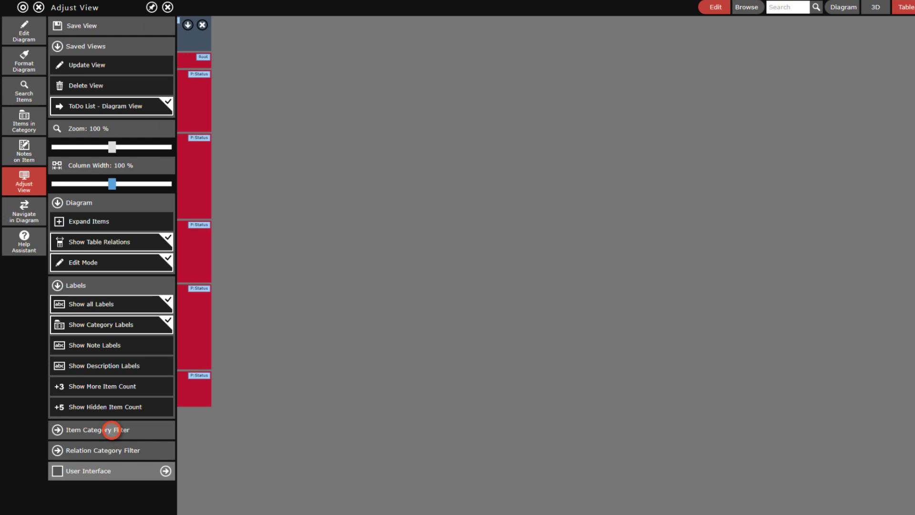
scroll(110, 429, down, 3)
click(108, 434)
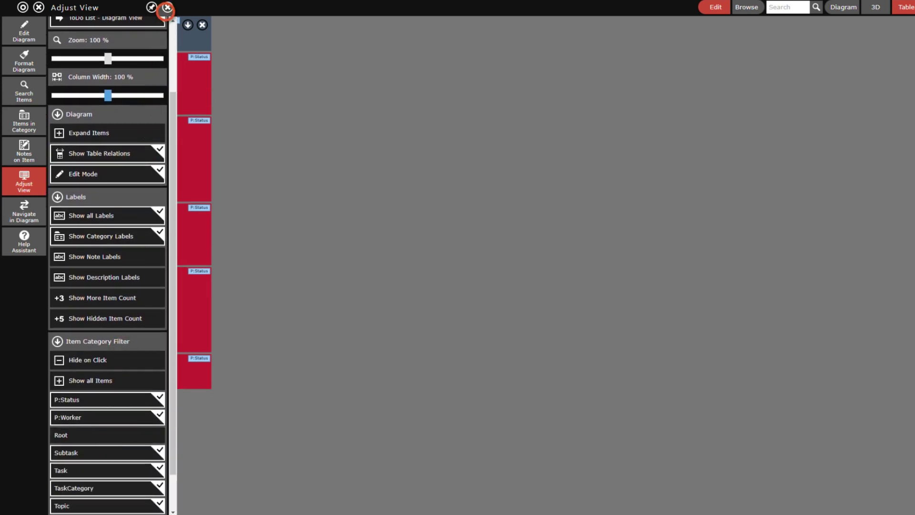
click(167, 7)
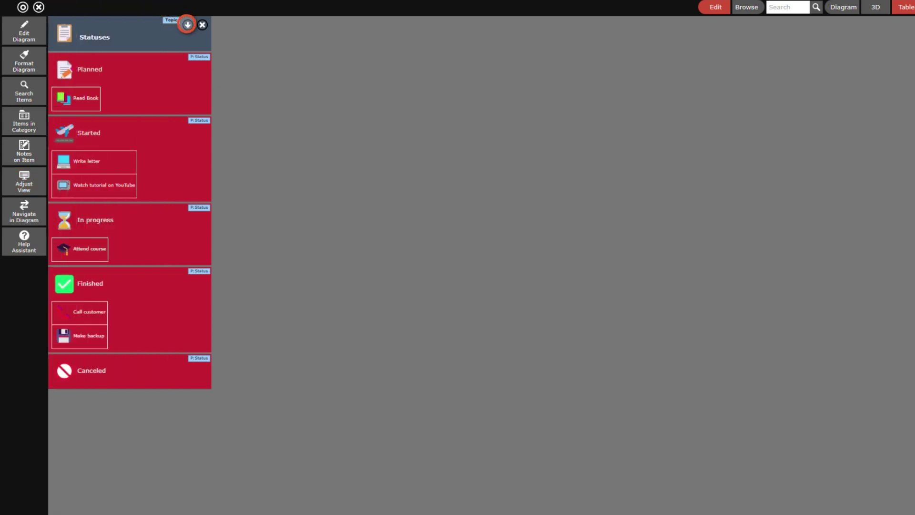
- Expand Statuses into one column per status and hide Topic items
click(187, 24)
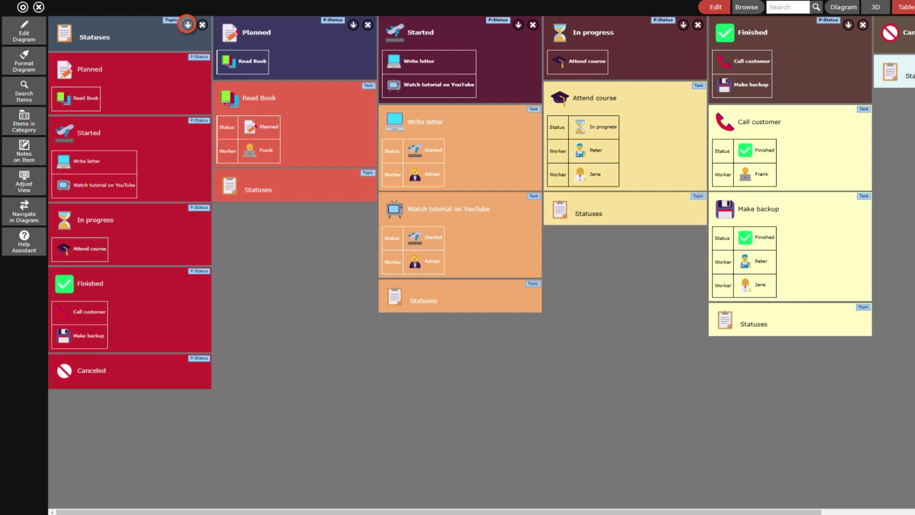
click(202, 24)
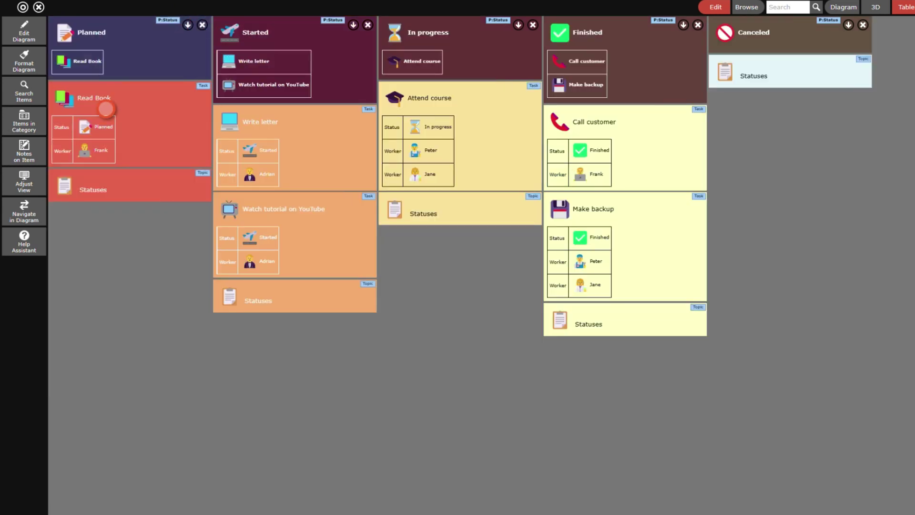
click(24, 181)
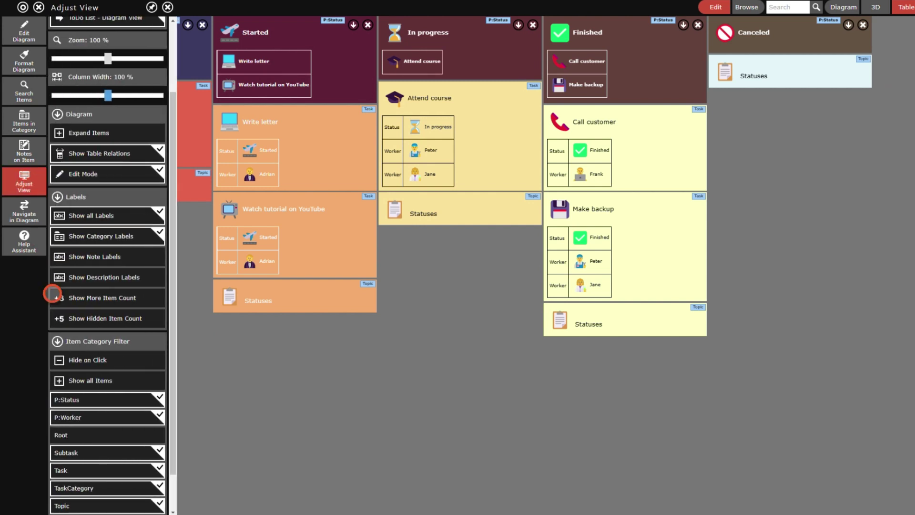
click(106, 506)
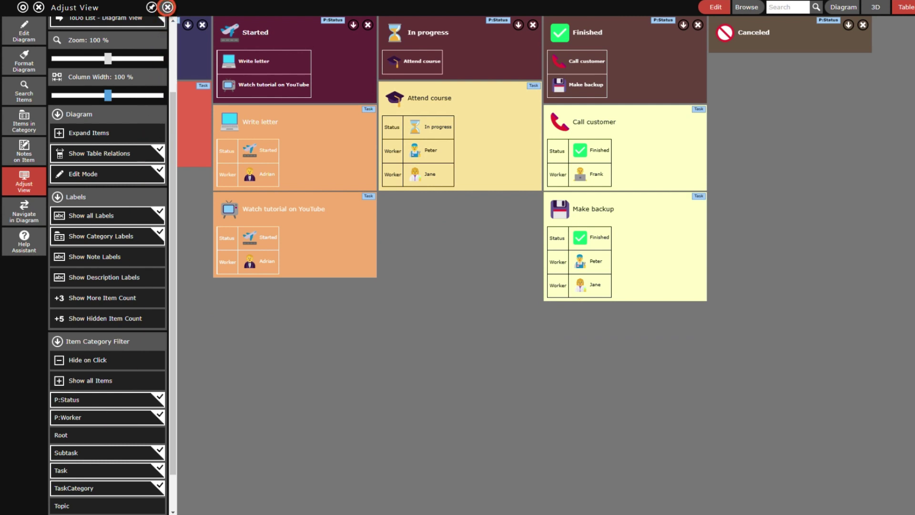
click(166, 7)
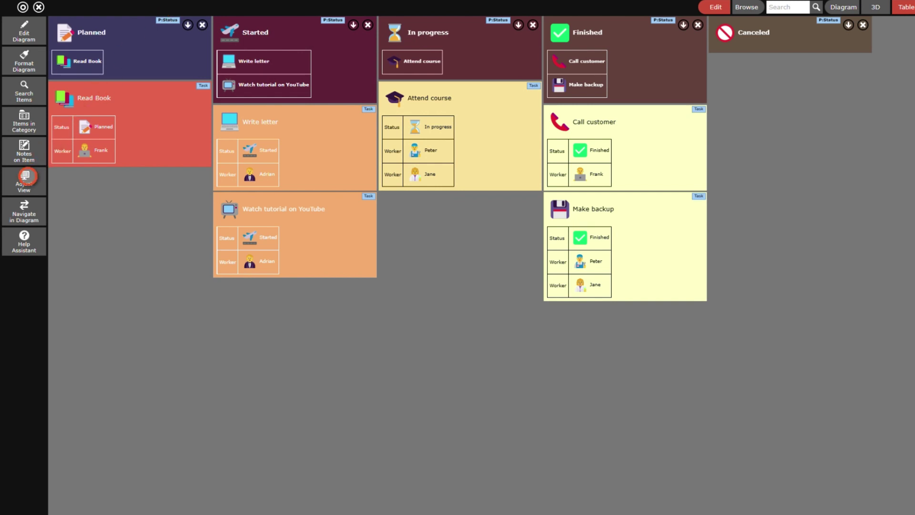
- Save the current layout as view 'Statuses - Table View' with the root item included
click(24, 181)
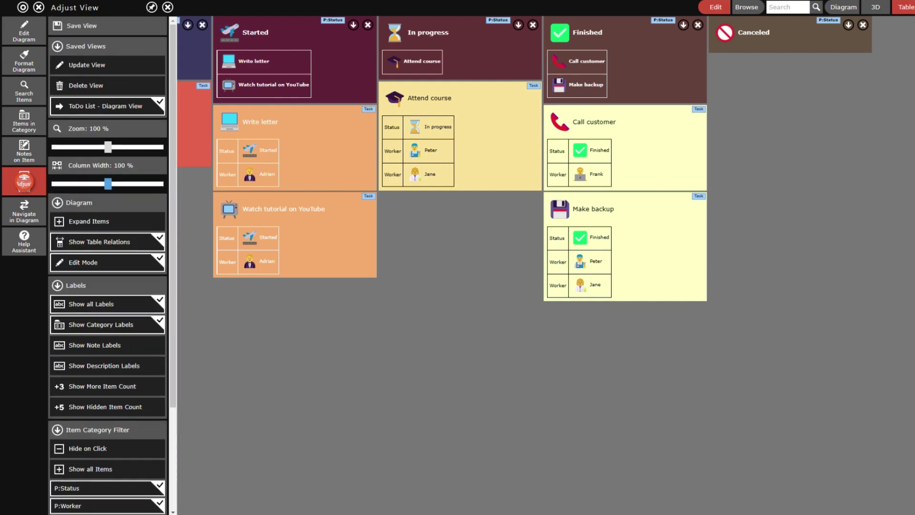
click(107, 26)
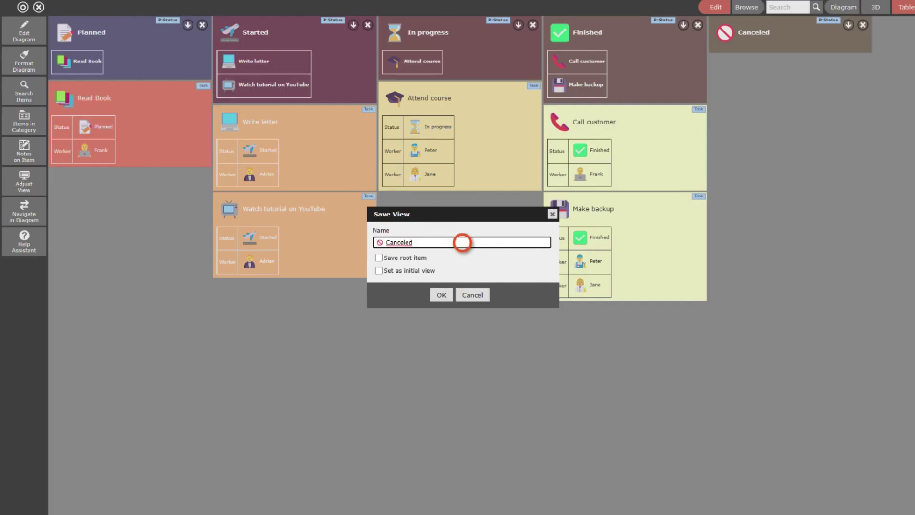
key(ctrl+a)
text(Statuses - Table View)
click(379, 258)
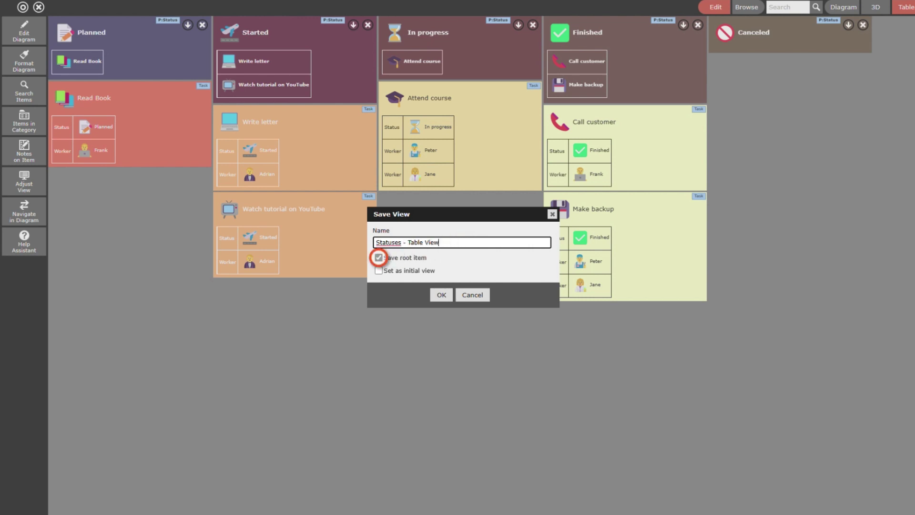
click(441, 295)
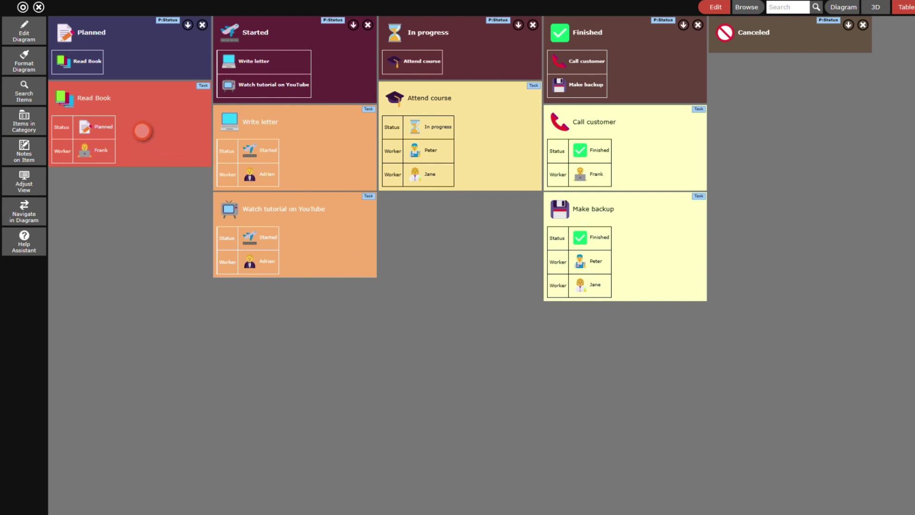
- Move the Read Book card to Started and the Write letter card to In progress
click(130, 125)
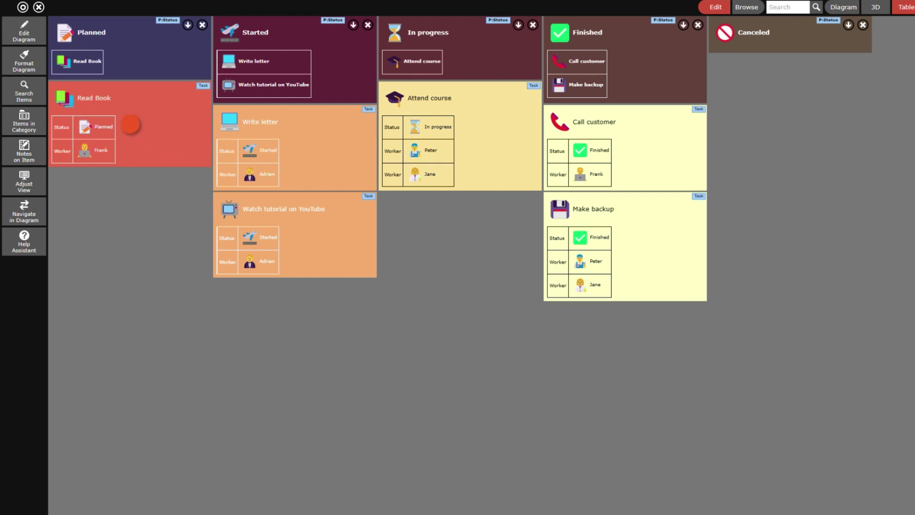
drag(130, 124, 311, 276)
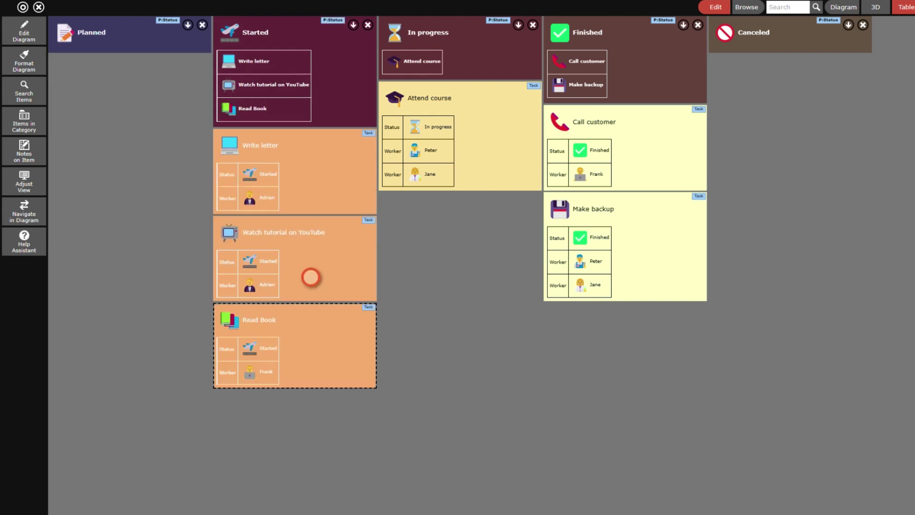
drag(295, 172, 476, 191)
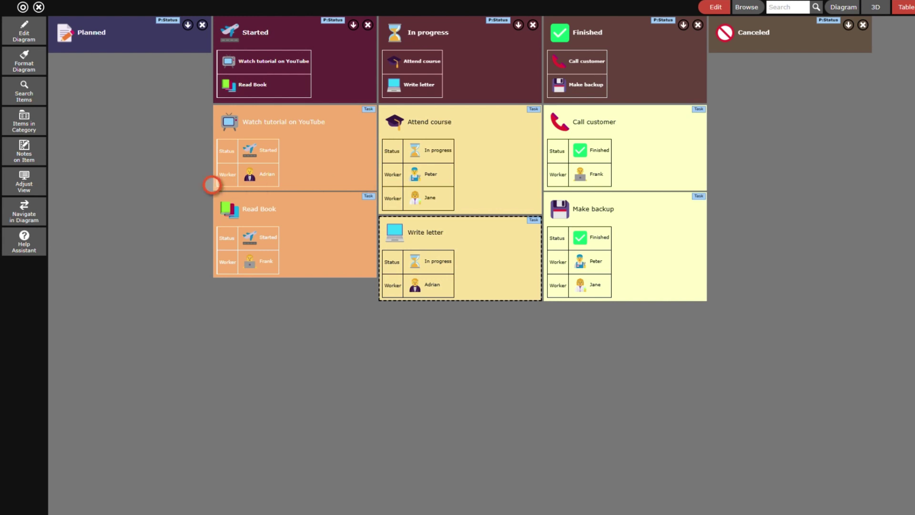
- Load 'ToDo List - Diagram View', switch it to 3D, and rotate it briefly before stopping
click(24, 181)
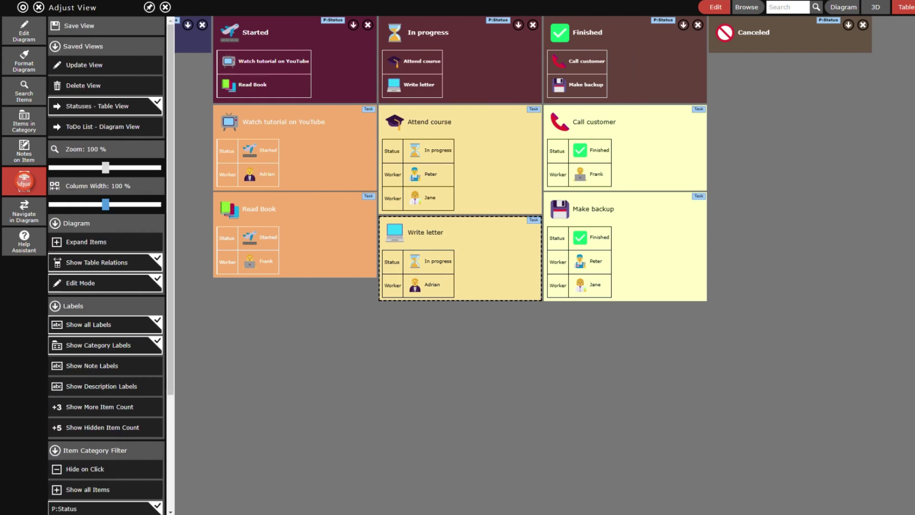
click(108, 126)
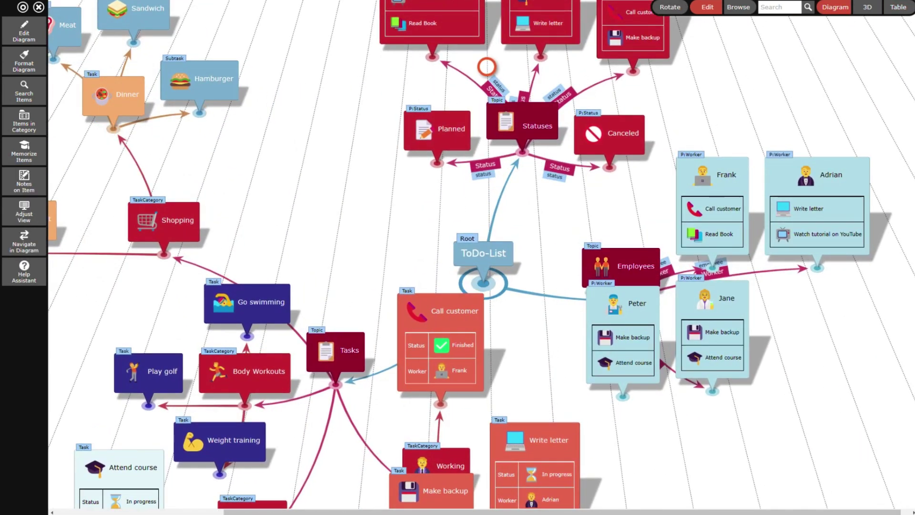
click(867, 7)
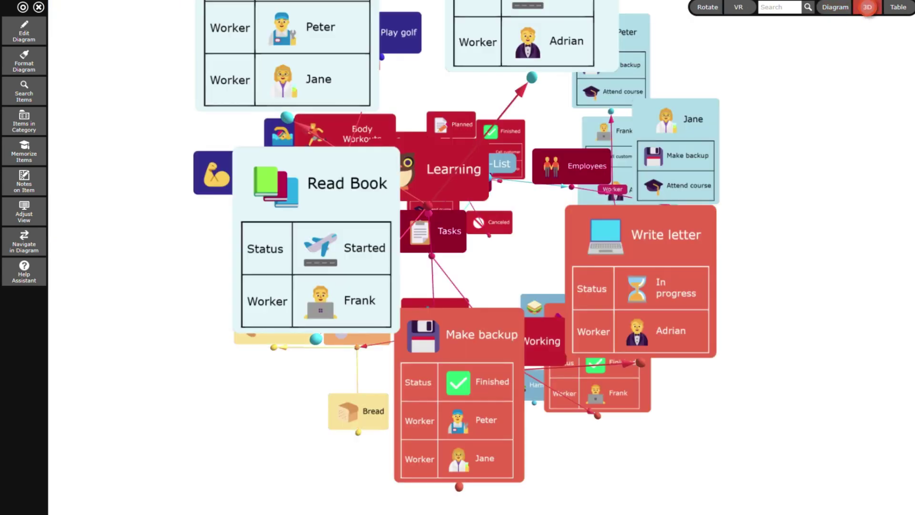
click(705, 7)
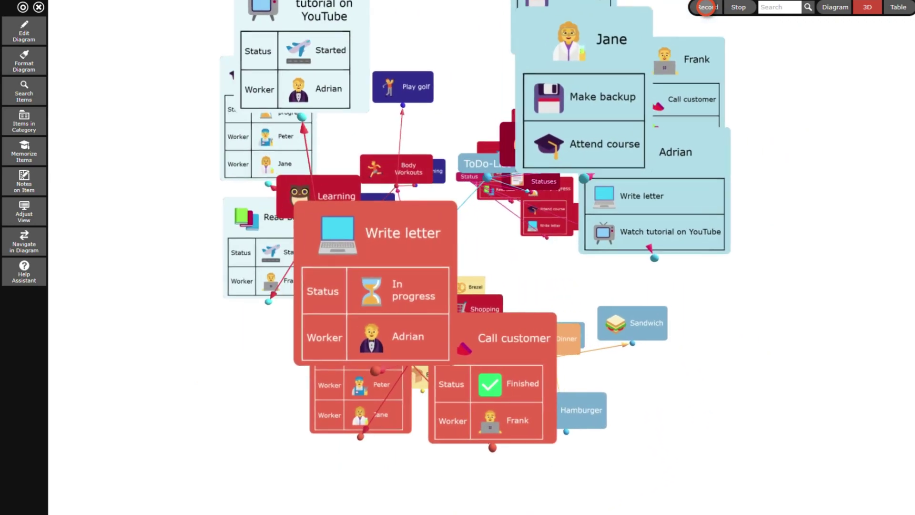
click(739, 7)
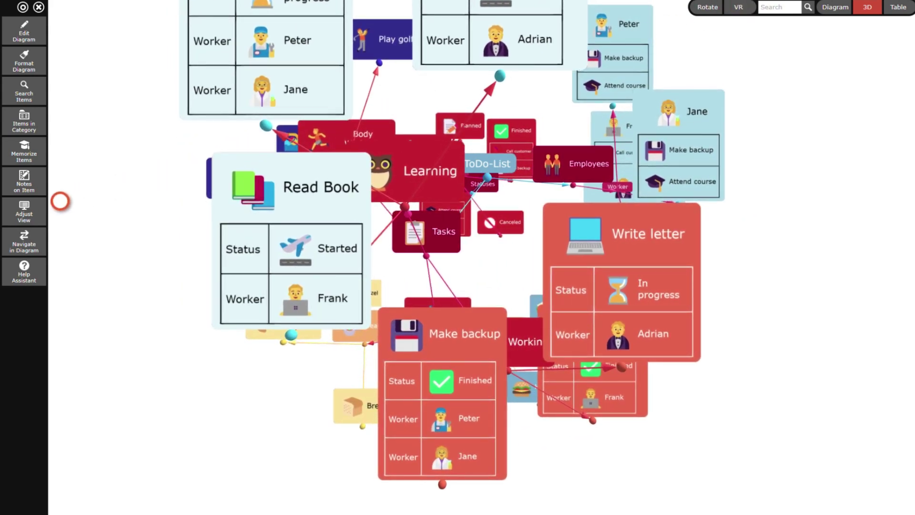
click(23, 209)
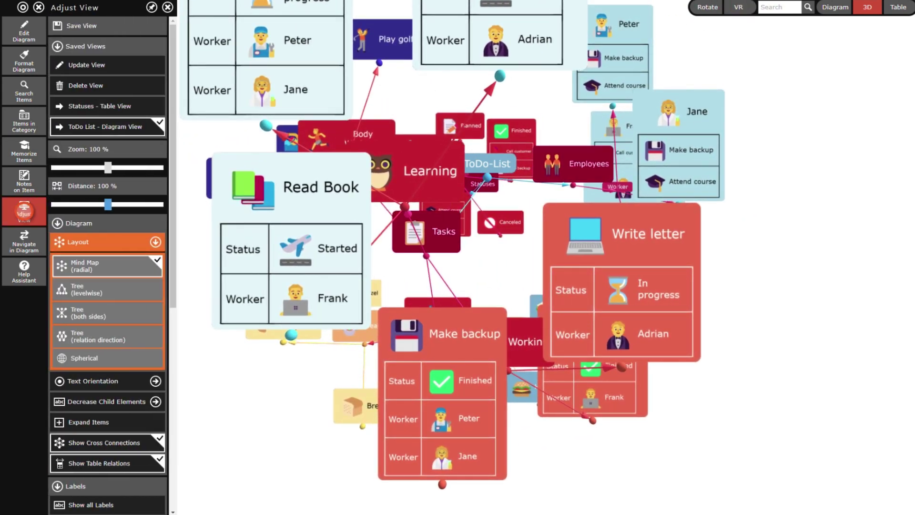
- Load 'Statuses - Table View', then switch back to 'ToDo List - Diagram View'
click(107, 105)
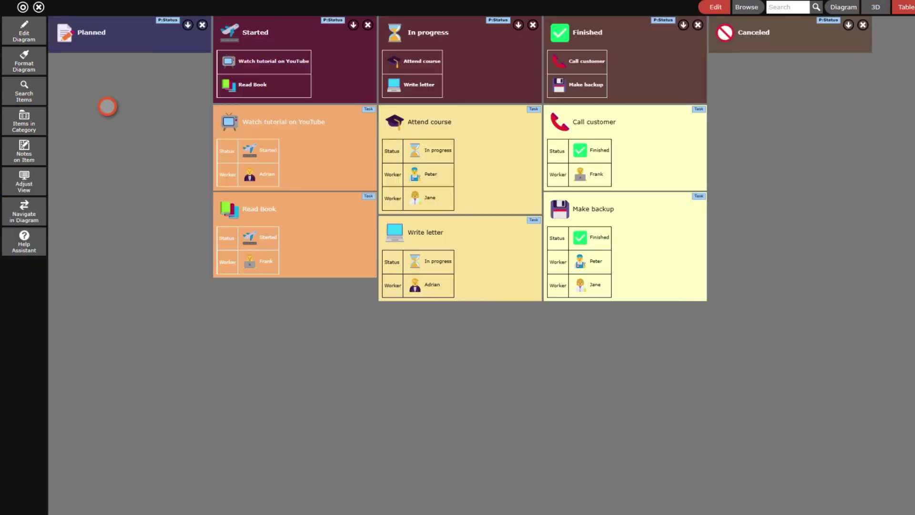
click(25, 180)
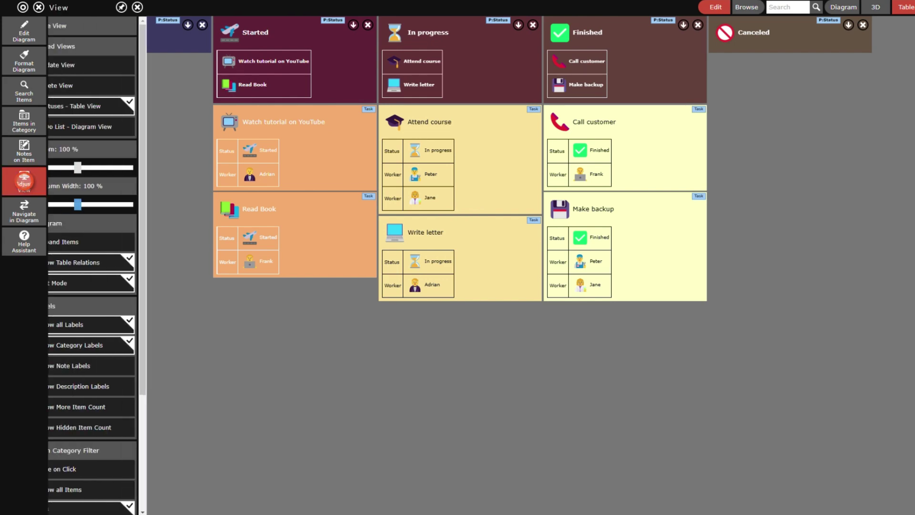
click(108, 127)
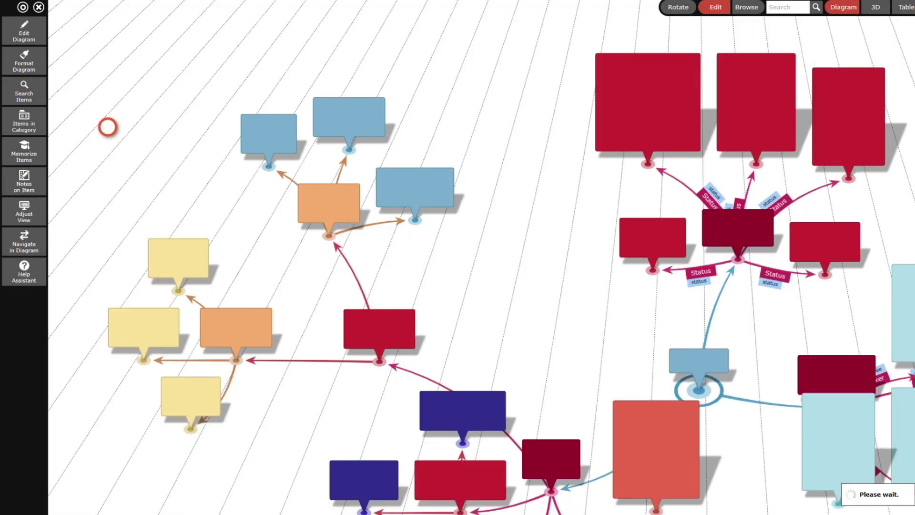